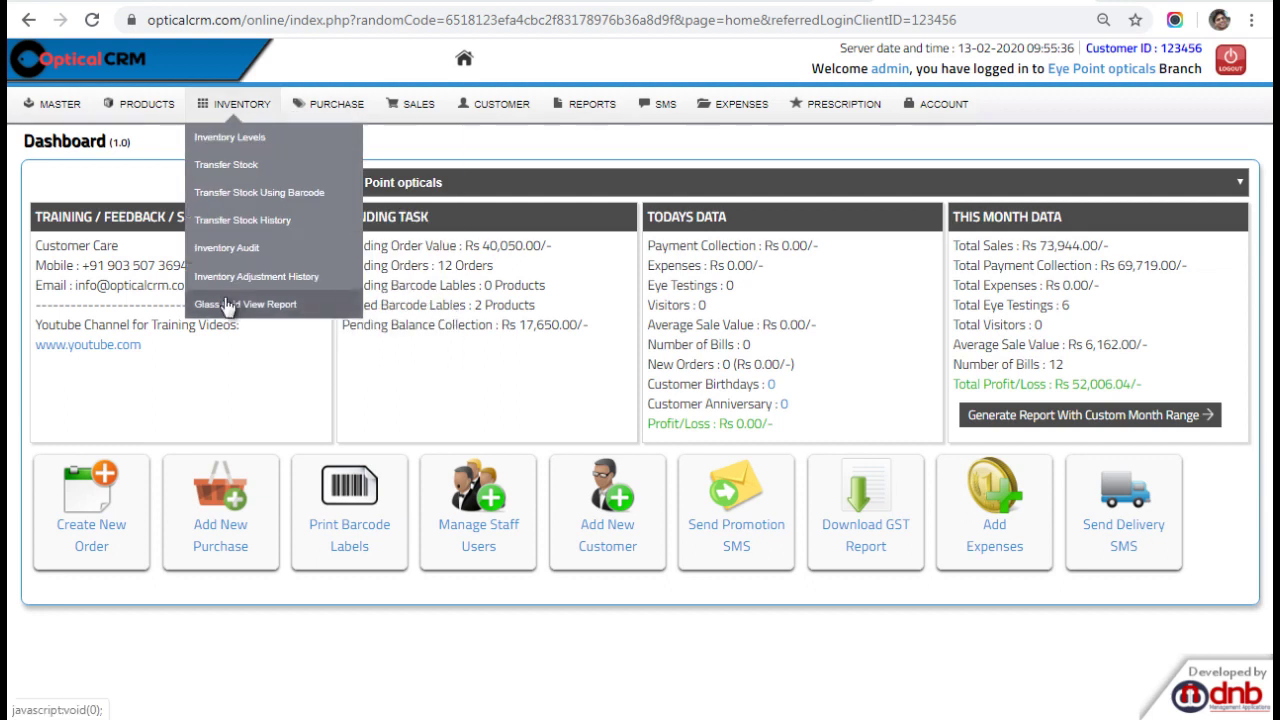
Bring up the MASTER menu on the Optical CRM dashboard to reach My Account Login.
{"action": "mouse_move", "coordinate": [16, 113]}
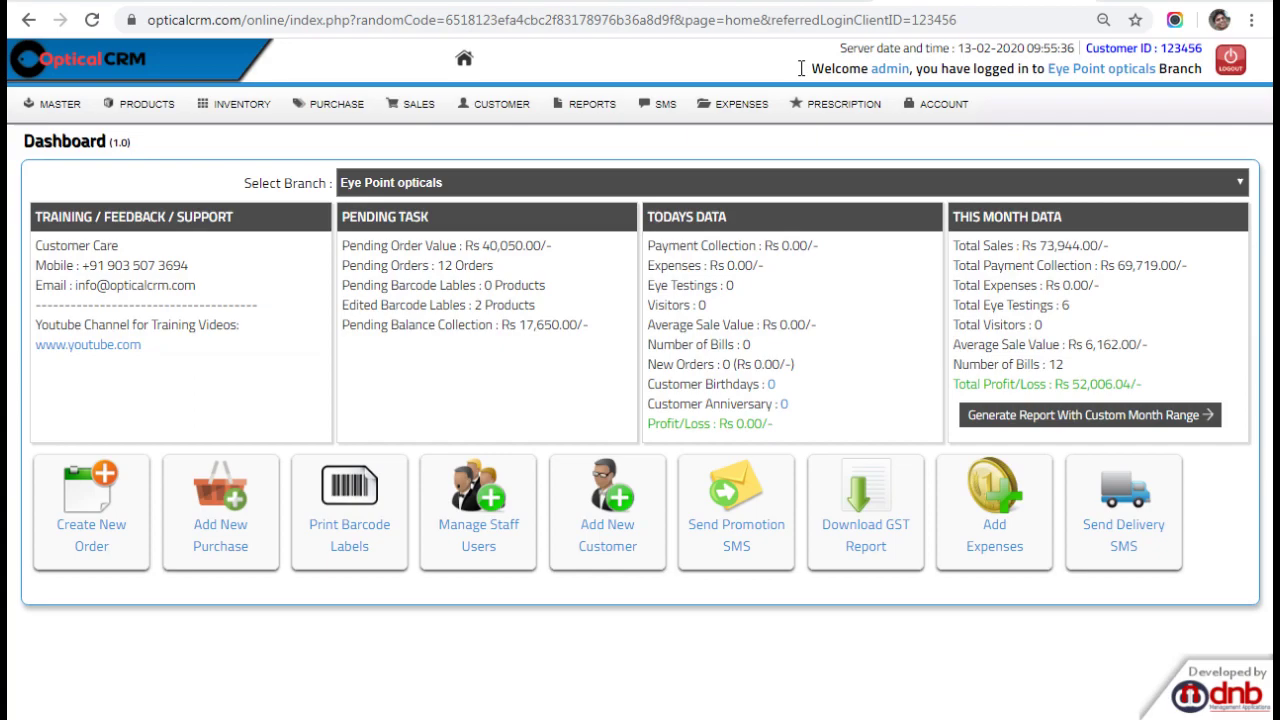
Launch My Account Login and switch to the loaded MyAccount dashboard showing 3530 SMS credits.
{"action": "mouse_move", "coordinate": [57, 104]}
{"action": "left_click", "coordinate": [92, 524]}
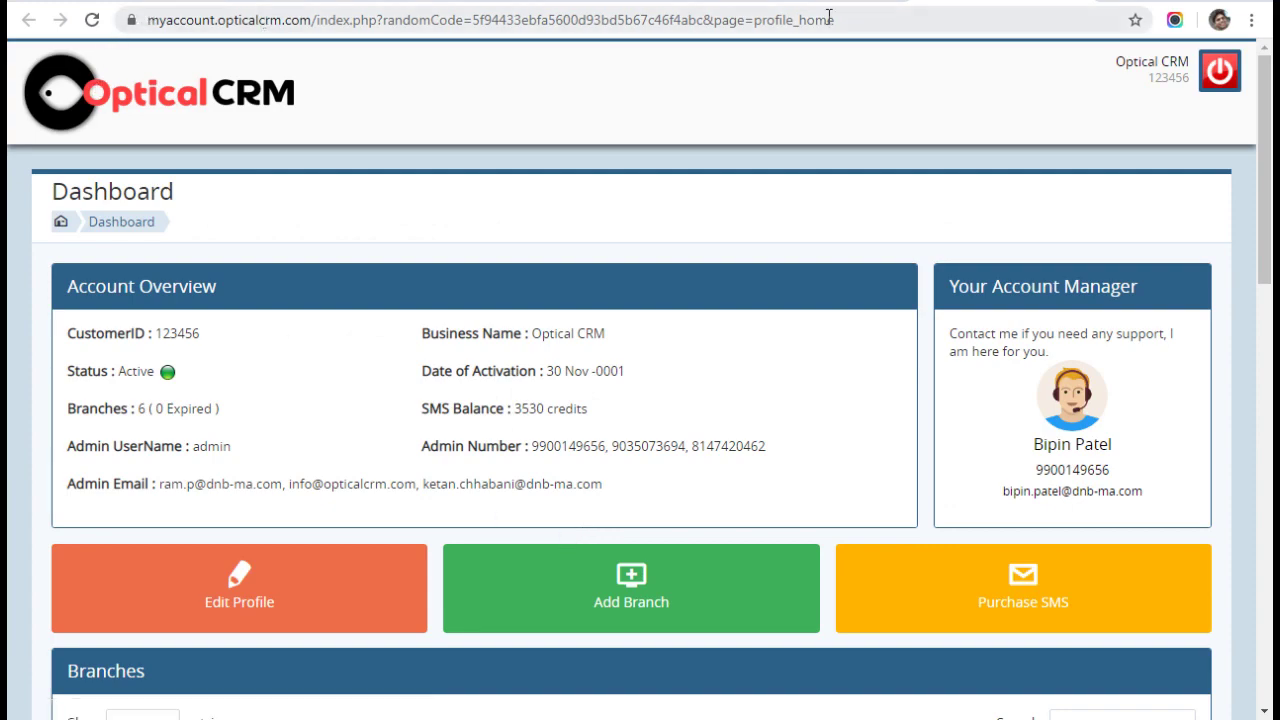
{"action": "left_click", "coordinate": [810, 2]}
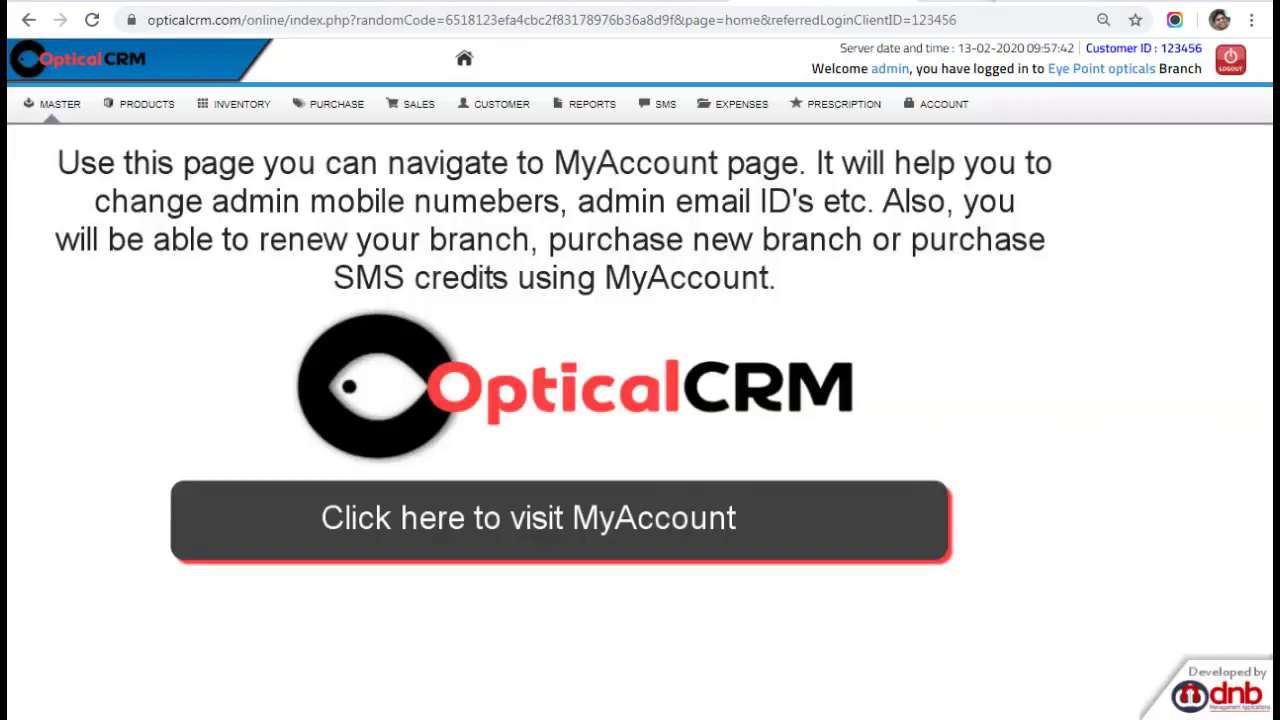
{"action": "left_click", "coordinate": [810, 2]}
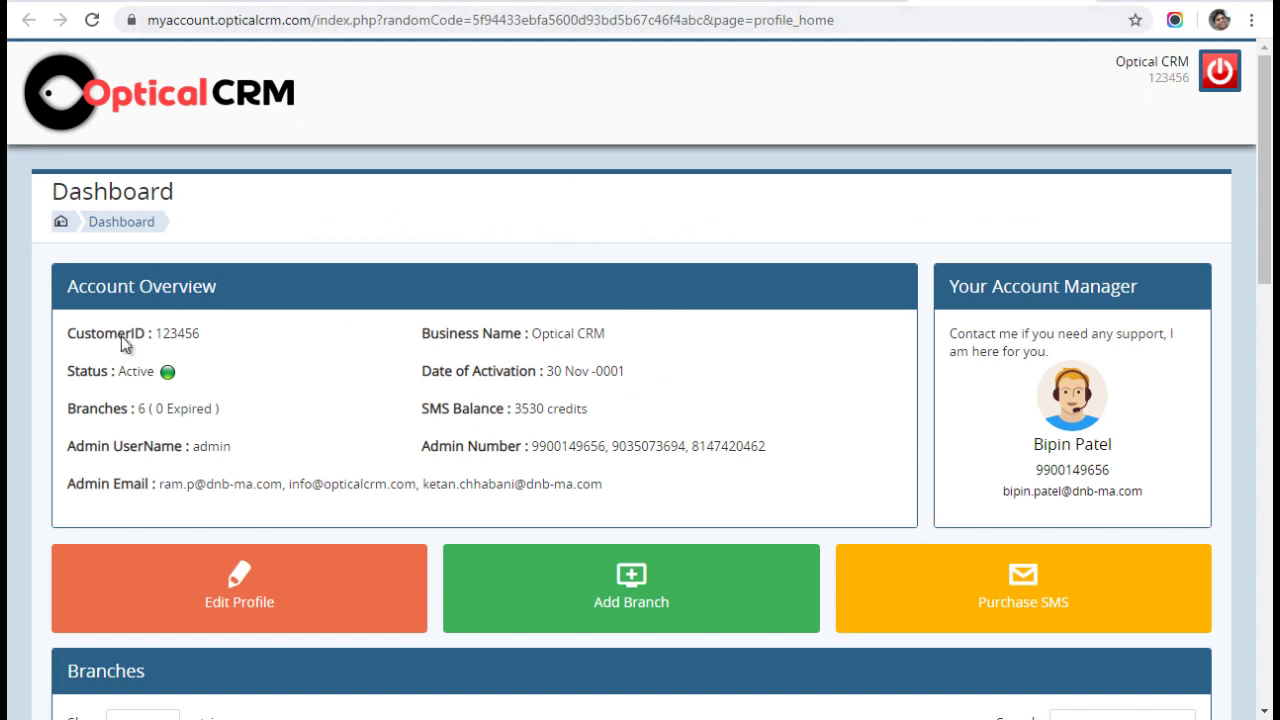
{"action": "left_click_drag", "start_coordinate": [68, 333], "coordinate": [213, 404]}
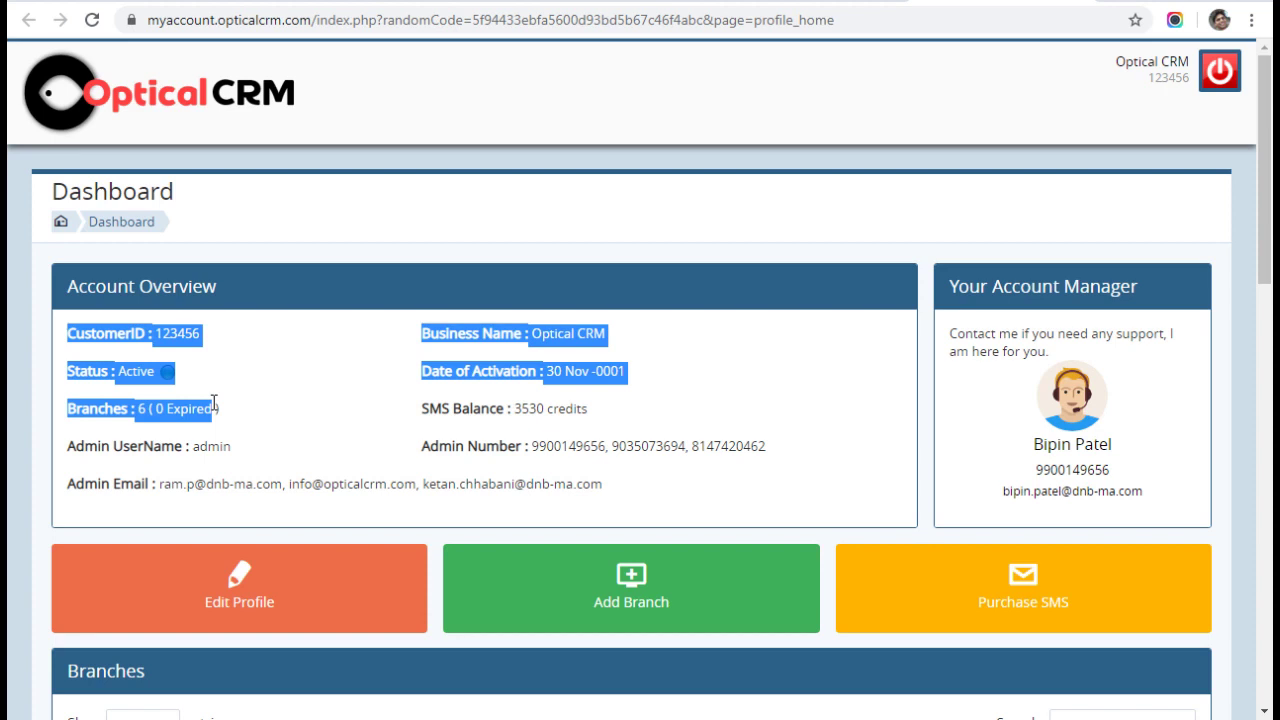
{"action": "double_click", "coordinate": [214, 446]}
{"action": "left_click_drag", "start_coordinate": [172, 488], "coordinate": [473, 488]}
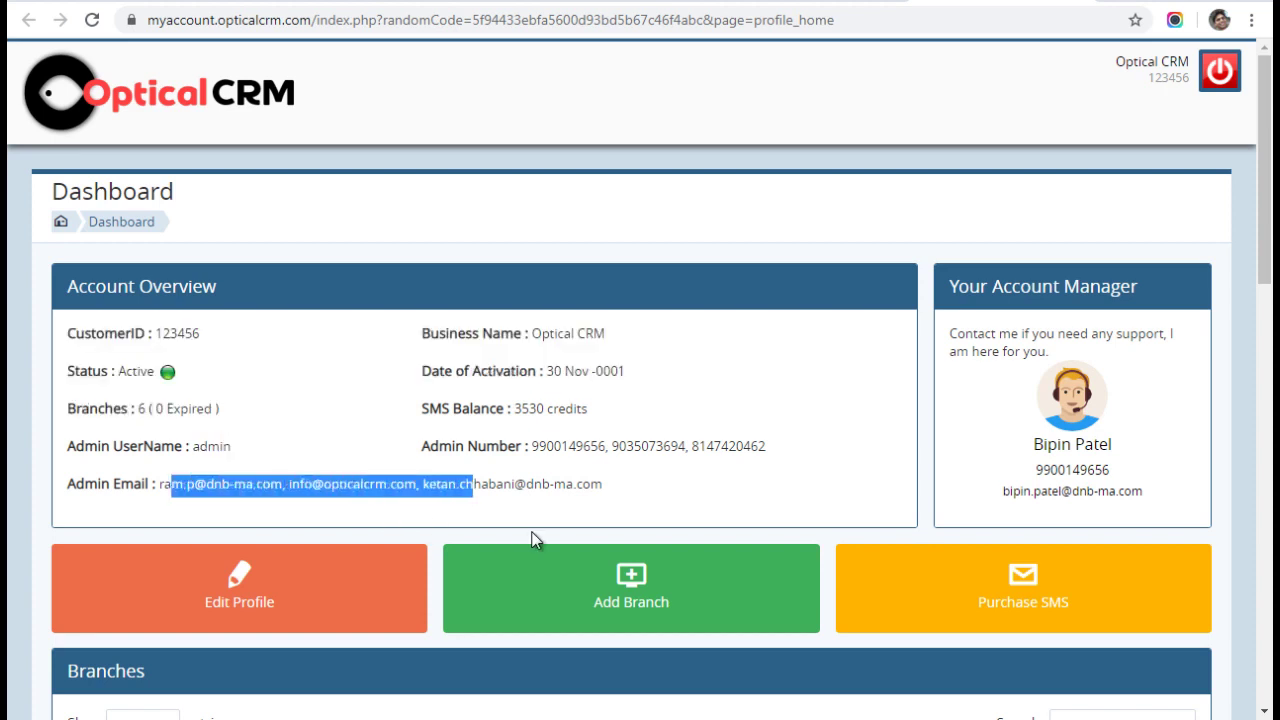
{"action": "left_click_drag", "start_coordinate": [532, 540], "coordinate": [562, 535]}
{"action": "left_click", "coordinate": [762, 472]}
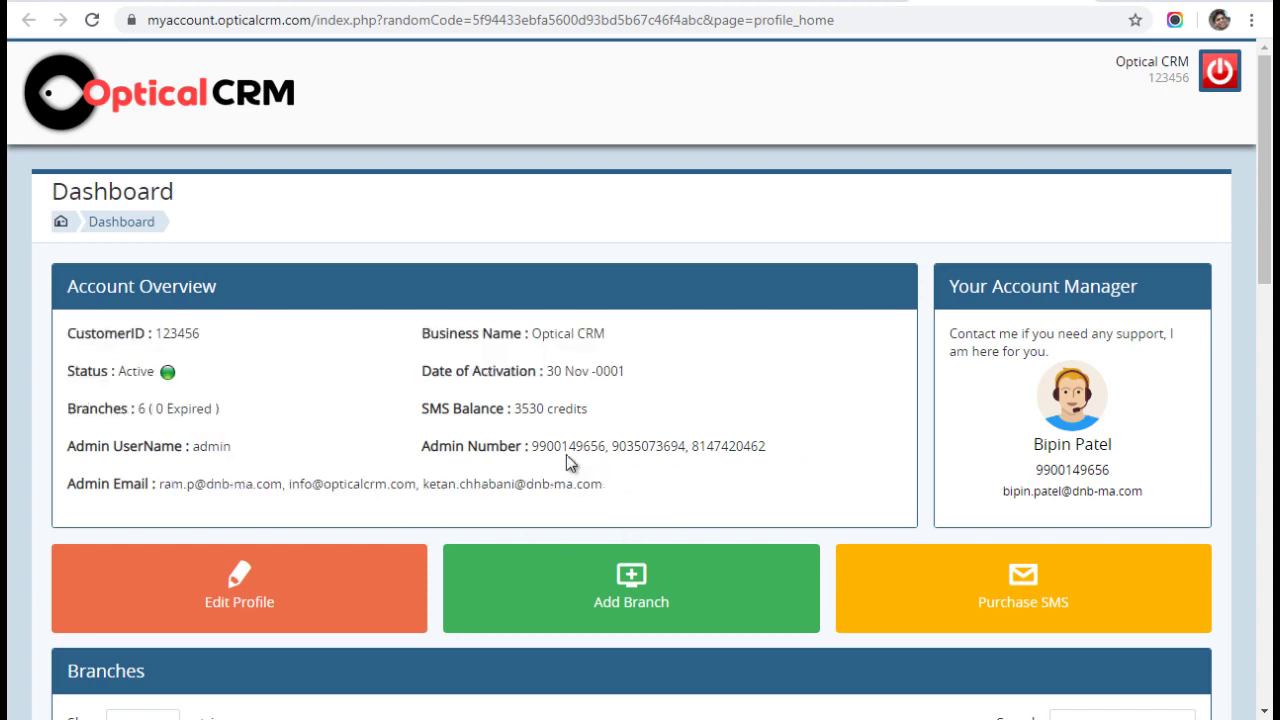
{"action": "left_click_drag", "start_coordinate": [592, 416], "coordinate": [503, 421]}
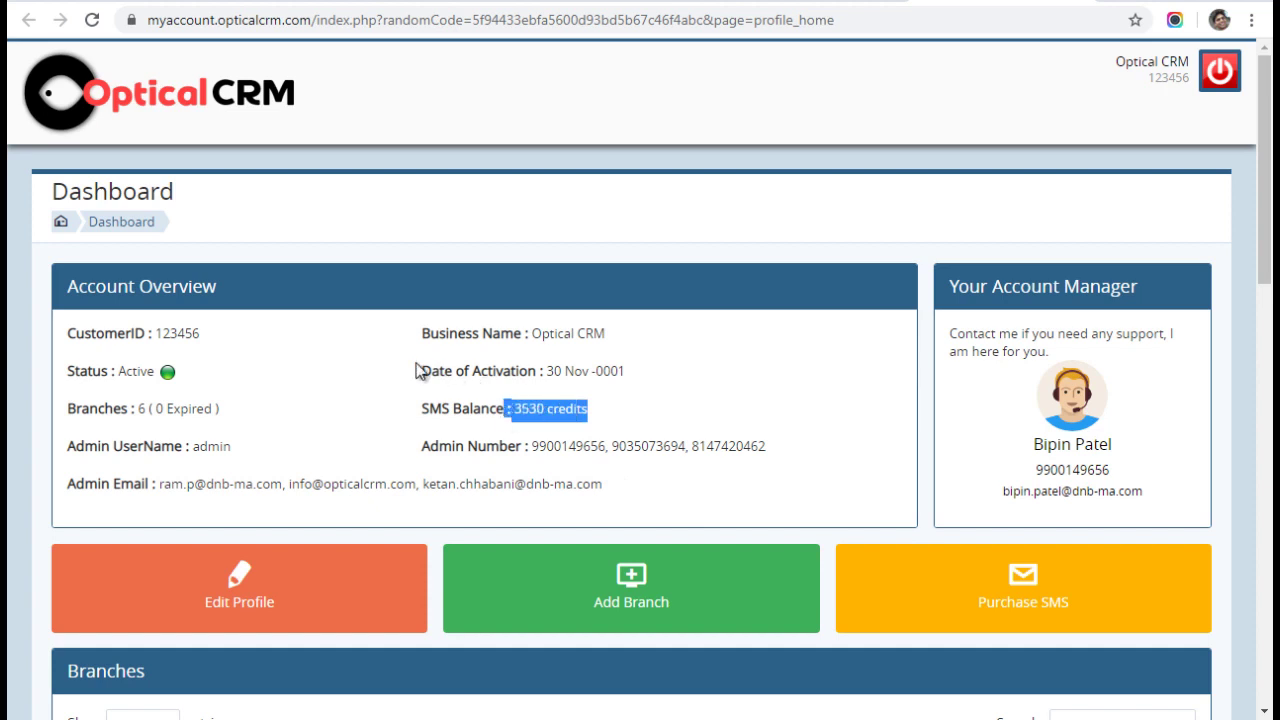
{"action": "left_click_drag", "start_coordinate": [418, 371], "coordinate": [586, 364]}
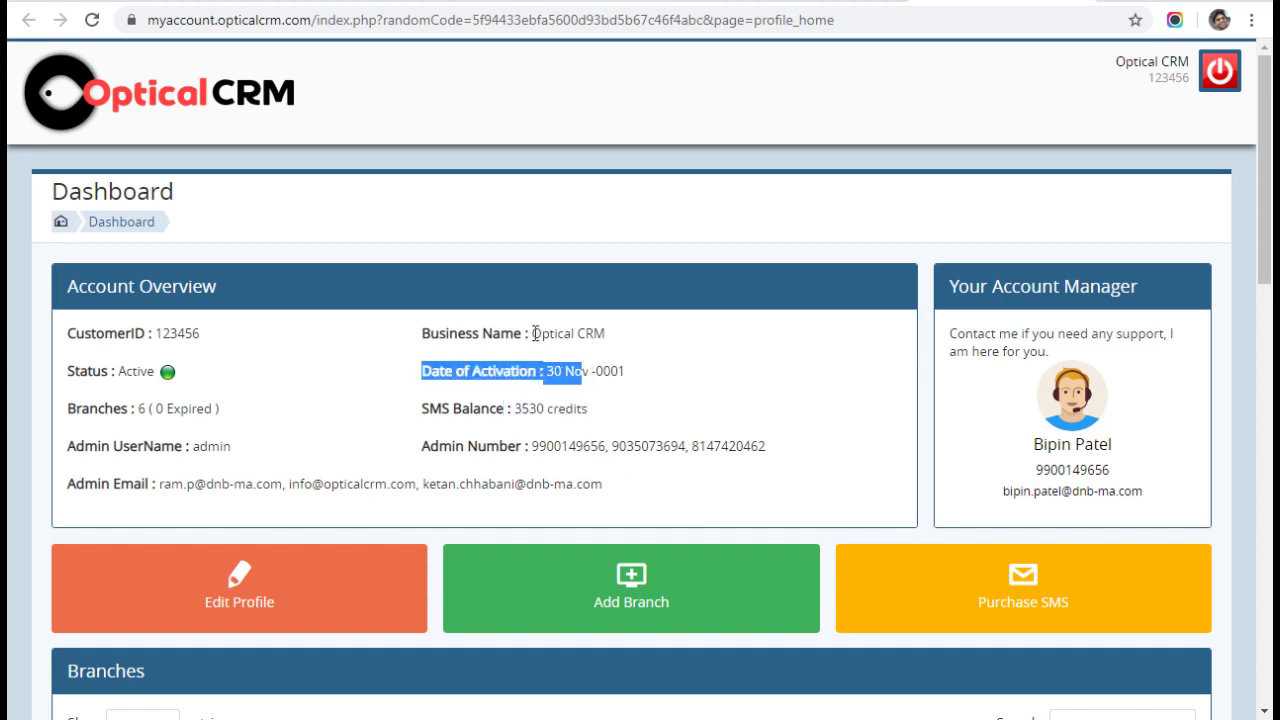
{"action": "left_click_drag", "start_coordinate": [422, 333], "coordinate": [560, 337]}
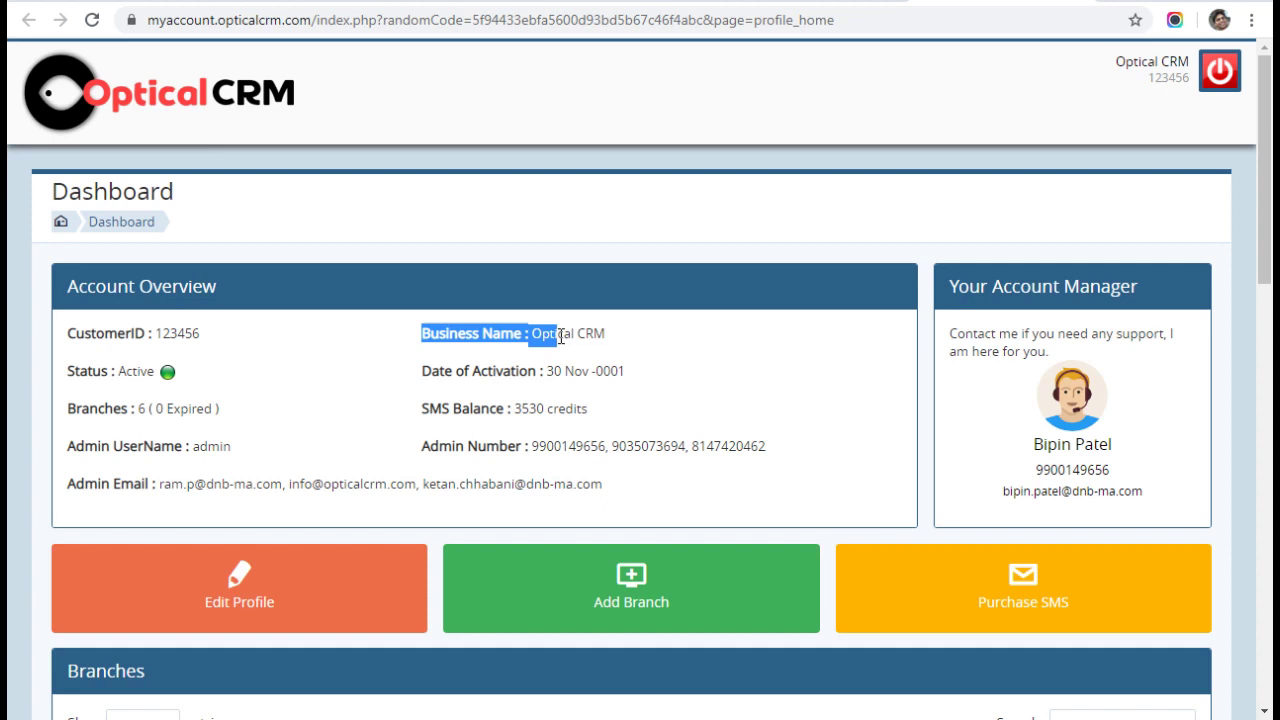
{"action": "left_click_drag", "start_coordinate": [948, 286], "coordinate": [1156, 487]}
{"action": "left_click", "coordinate": [1150, 403]}
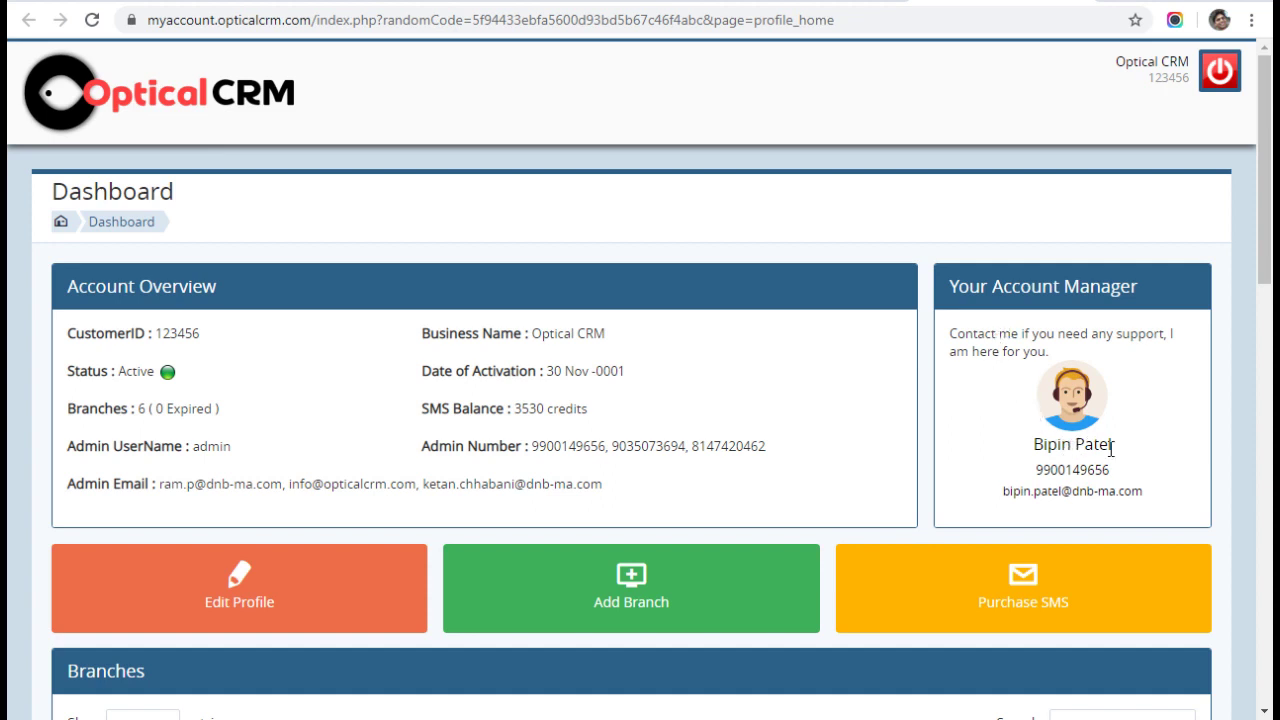
{"action": "left_click_drag", "start_coordinate": [1036, 470], "coordinate": [1152, 512]}
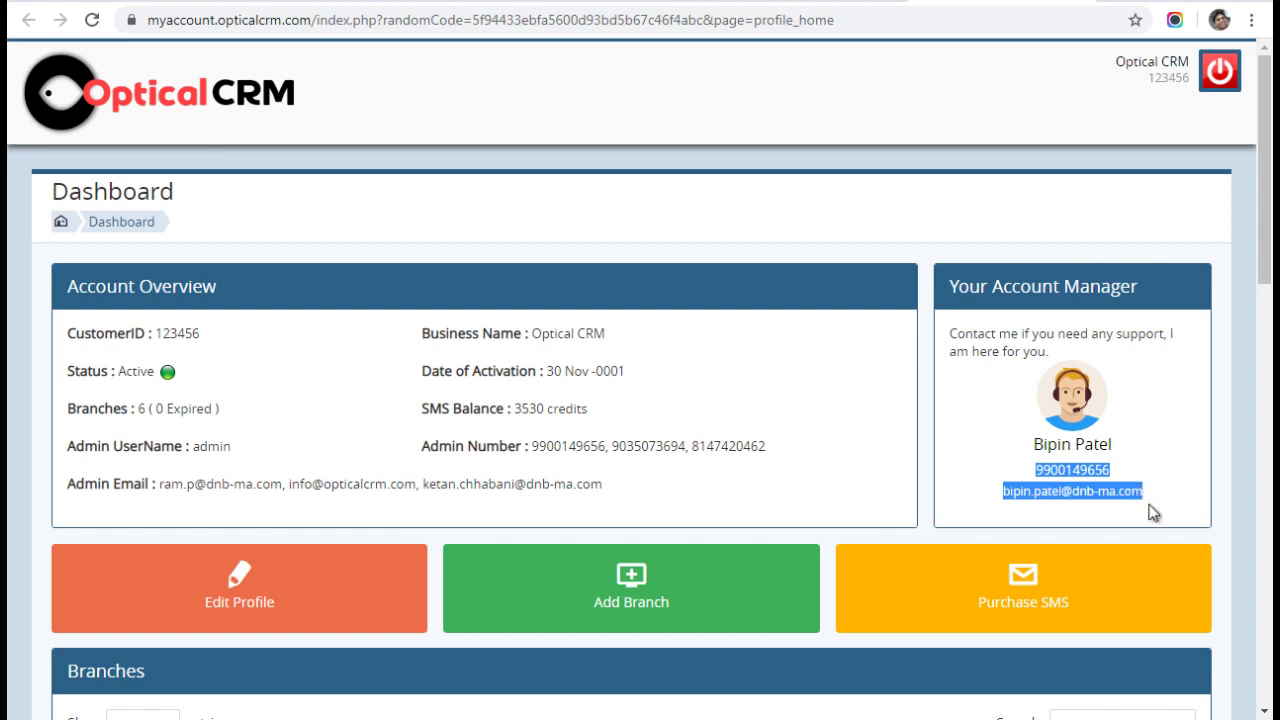
{"action": "scroll", "coordinate": [894, 360], "scroll_direction": "down", "scroll_amount": 1}
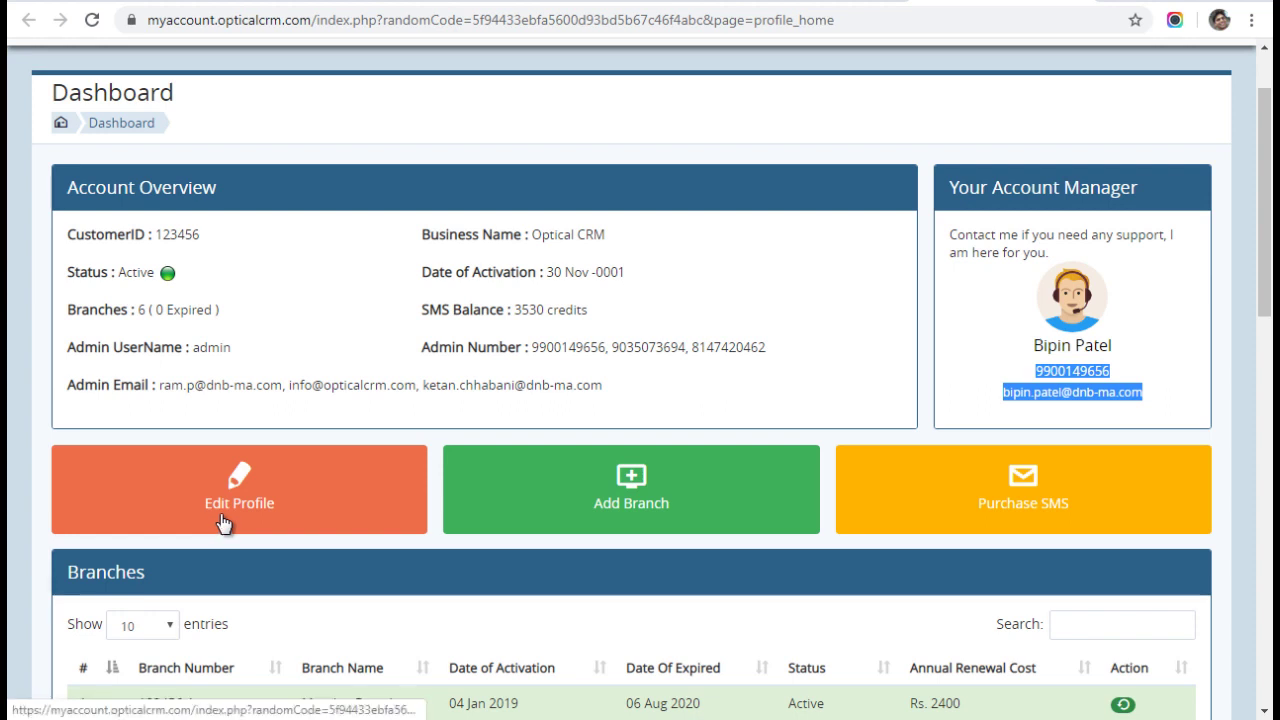
{"action": "left_click_drag", "start_coordinate": [531, 348], "coordinate": [788, 360]}
{"action": "left_click_drag", "start_coordinate": [602, 386], "coordinate": [222, 387]}
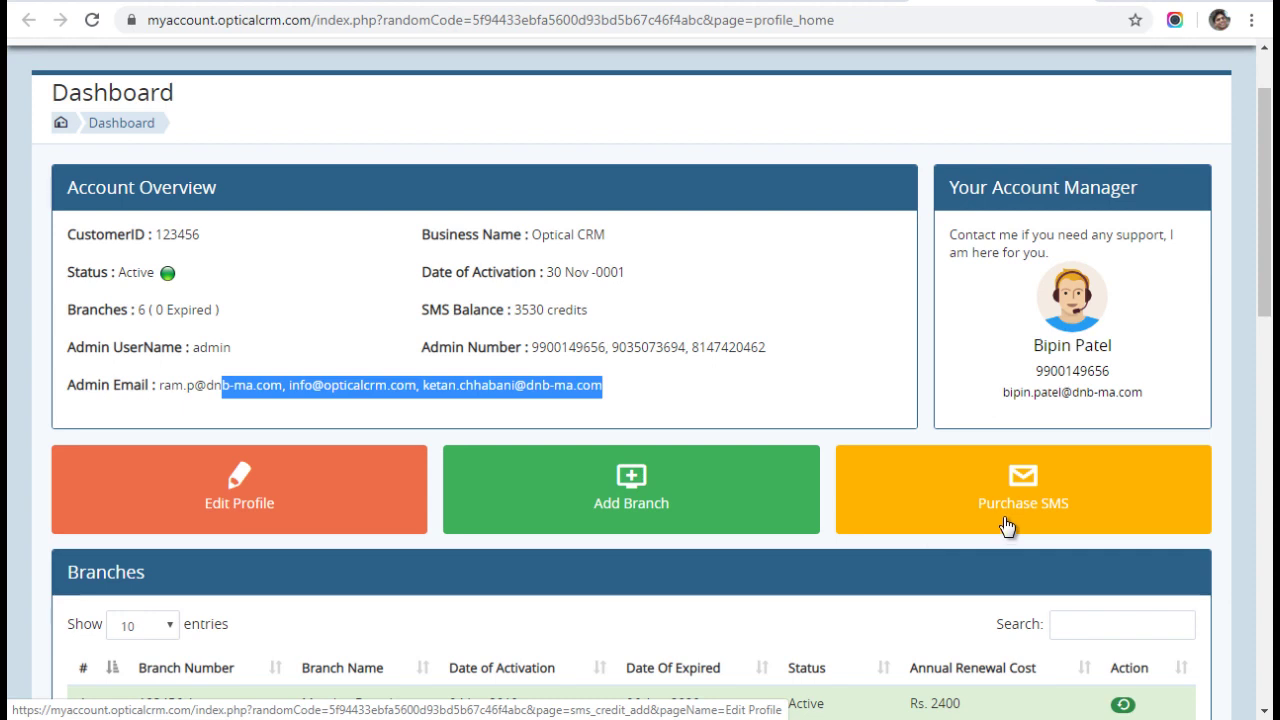
{"action": "left_click", "coordinate": [752, 328]}
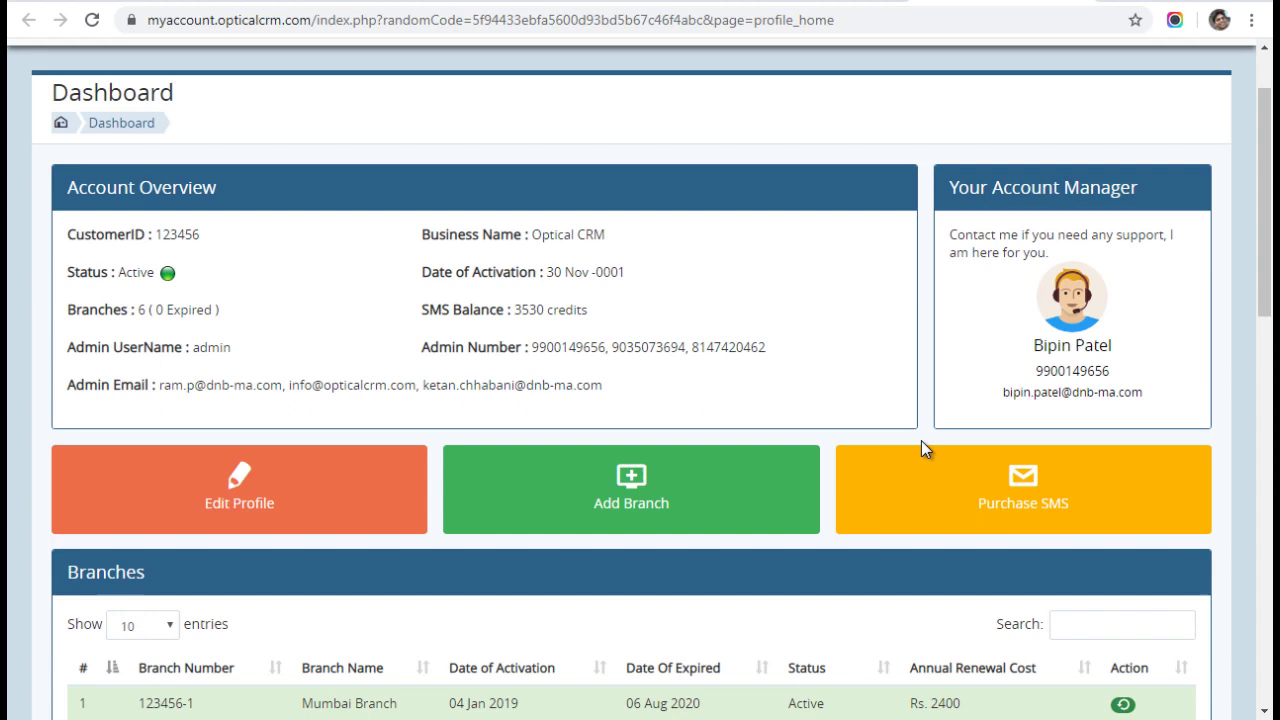
On the SMS credit purchase page, enter 1000 credits and check the total cost and validity date.
{"action": "left_click", "coordinate": [1016, 497]}
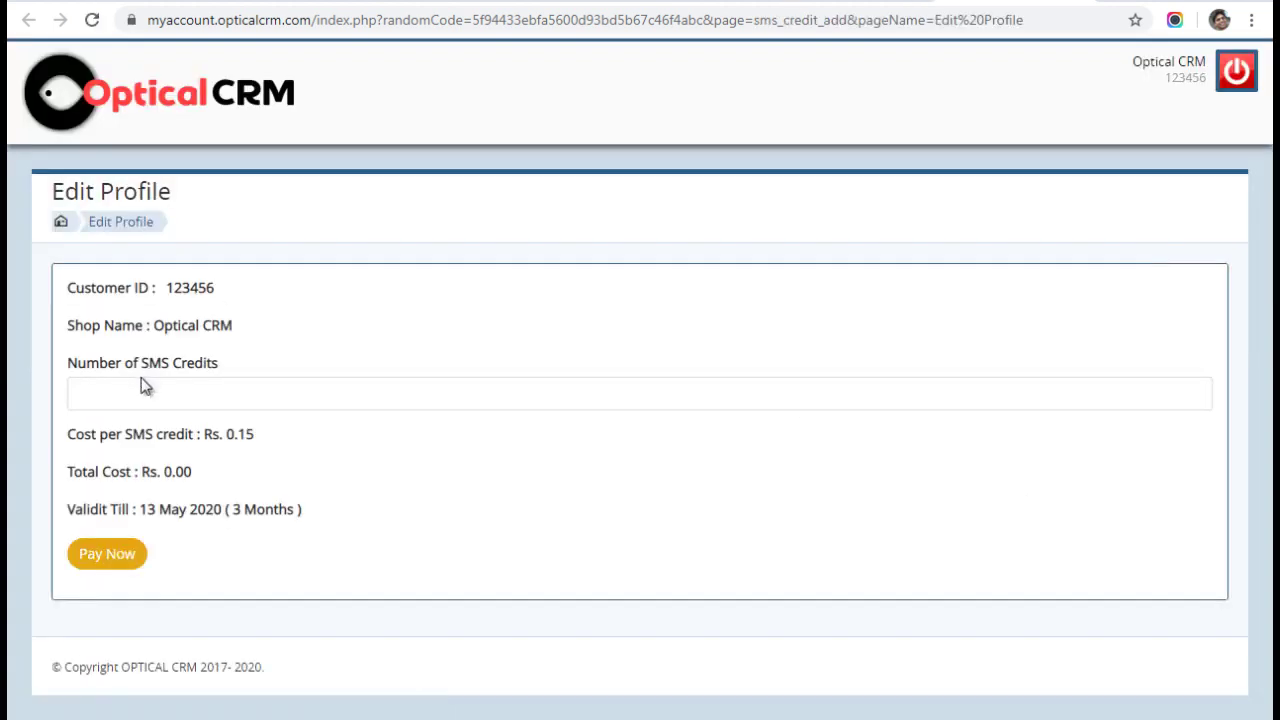
{"action": "left_click", "coordinate": [143, 385]}
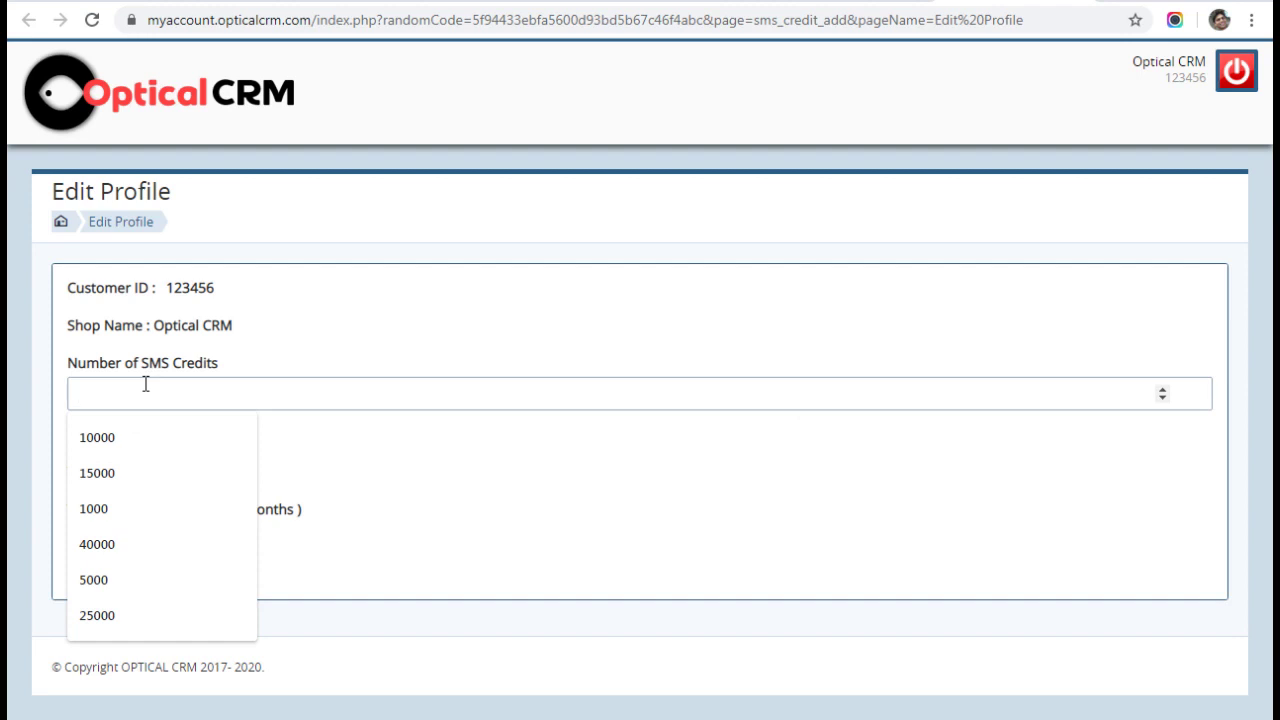
{"action": "type", "text": "100"}
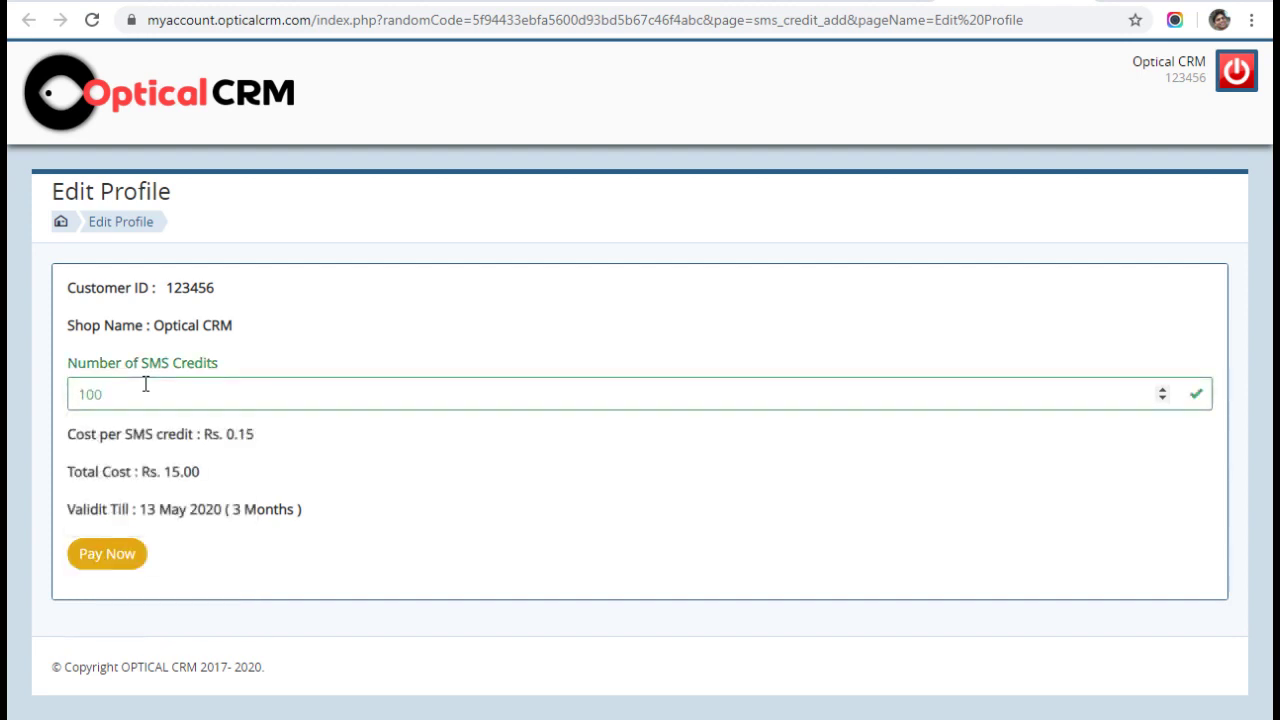
{"action": "left_click", "coordinate": [145, 384]}
{"action": "type", "text": "0"}
{"action": "key", "text": "Escape"}
{"action": "left_click_drag", "start_coordinate": [209, 473], "coordinate": [240, 517]}
{"action": "left_click", "coordinate": [240, 517]}
{"action": "triple_click", "coordinate": [240, 517]}
Try other credit amounts (1500, 15000, 26000) and compare the validity date, reaching 13 Feb 2021.
{"action": "left_click", "coordinate": [113, 397]}
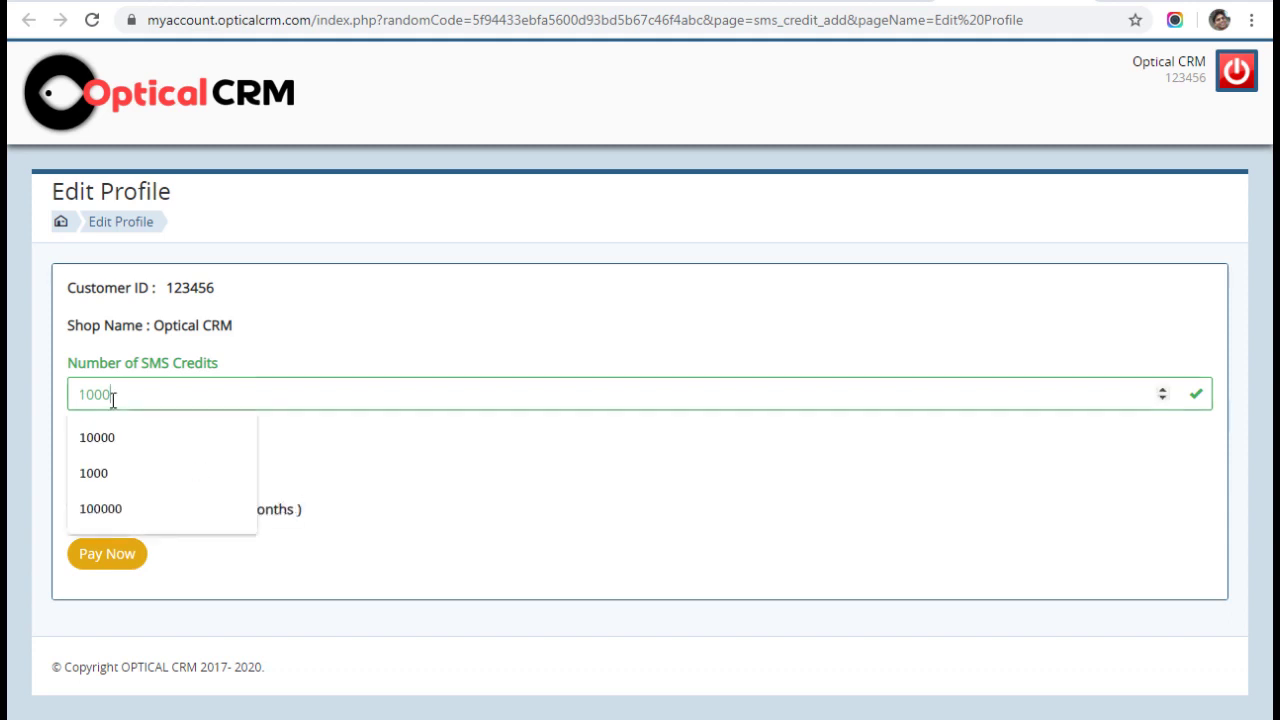
{"action": "key", "text": "BackSpace"}
{"action": "key", "text": "BackSpace"}
{"action": "key", "text": "BackSpace"}
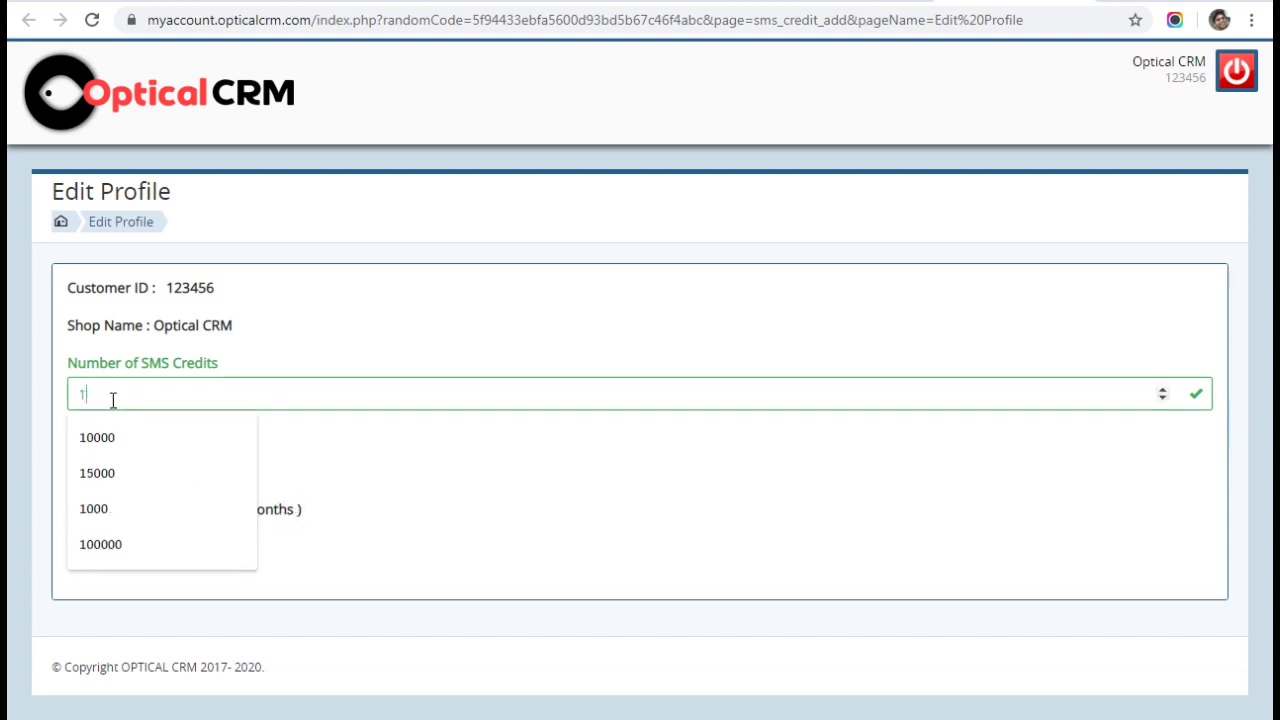
{"action": "type", "text": "1500"}
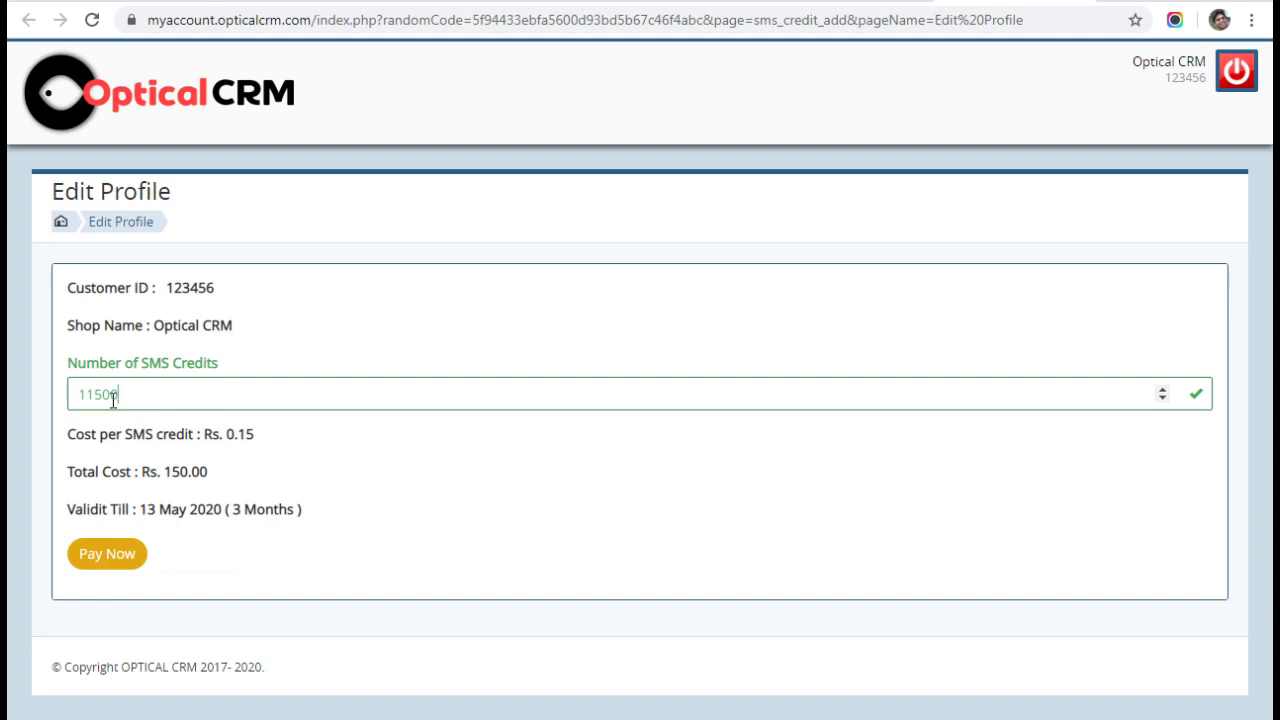
{"action": "key", "text": "BackSpace"}
{"action": "key", "text": "BackSpace"}
{"action": "key", "text": "BackSpace"}
{"action": "key", "text": "BackSpace"}
{"action": "type", "text": "500"}
{"action": "left_click", "coordinate": [140, 437]}
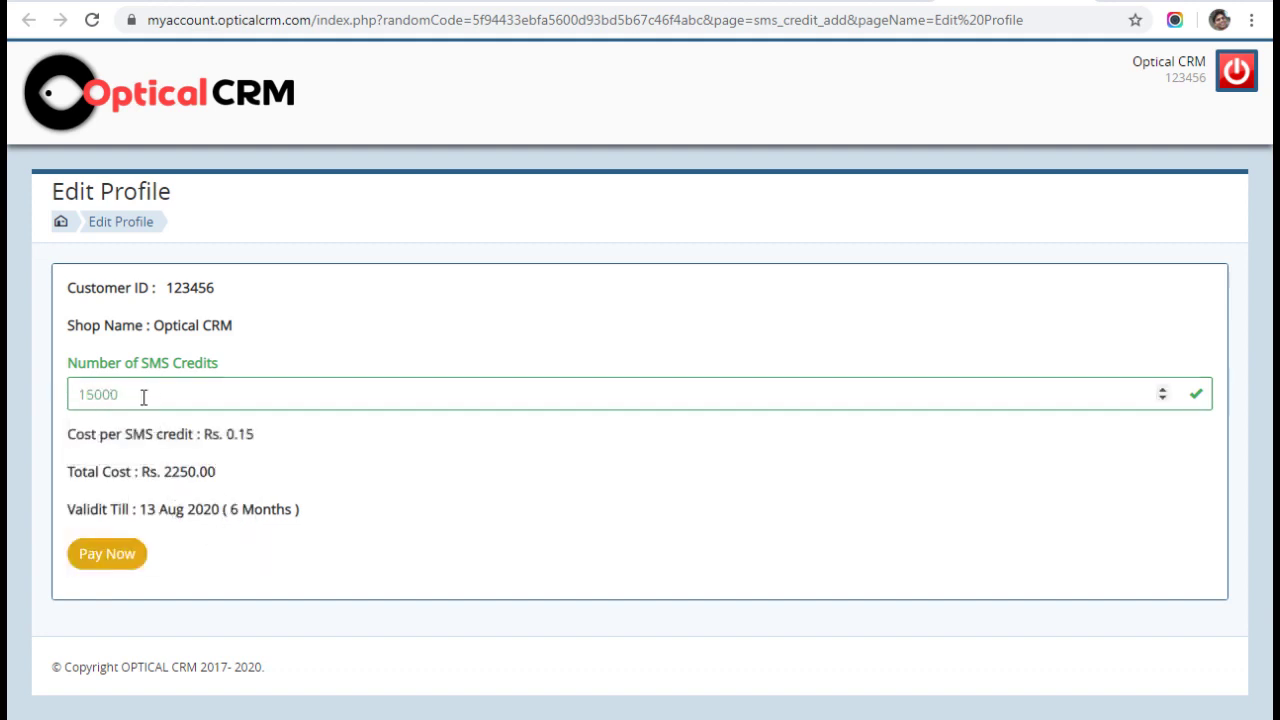
{"action": "left_click_drag", "start_coordinate": [143, 394], "coordinate": [27, 397]}
{"action": "type", "text": "26000"}
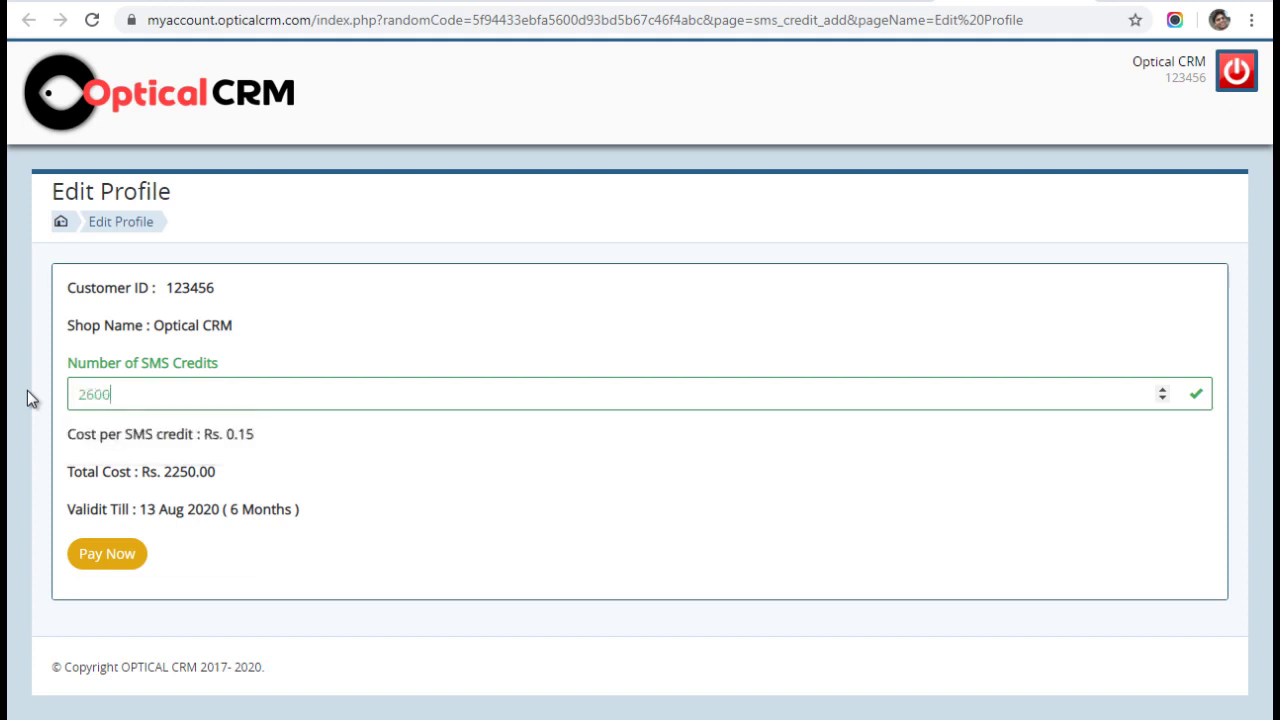
{"action": "triple_click", "coordinate": [264, 521]}
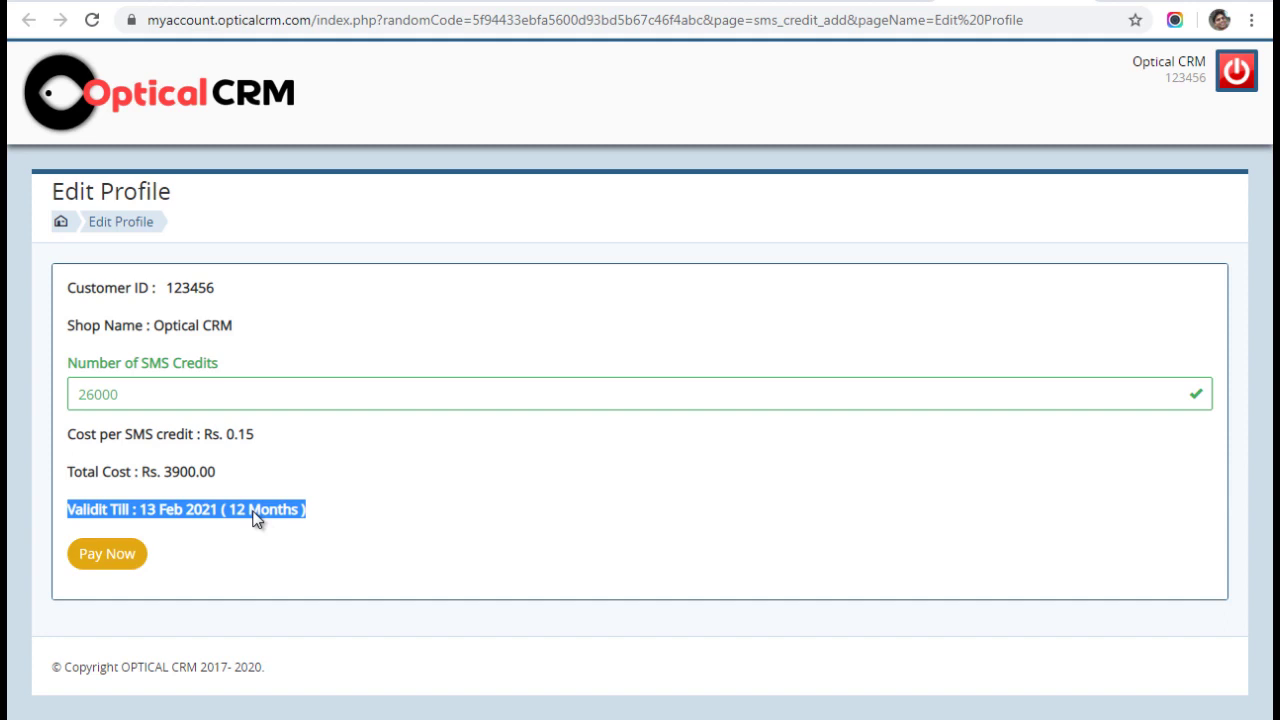
Reset the amount to 1000 SMS credits and proceed with Pay Now.
{"action": "left_click", "coordinate": [133, 395]}
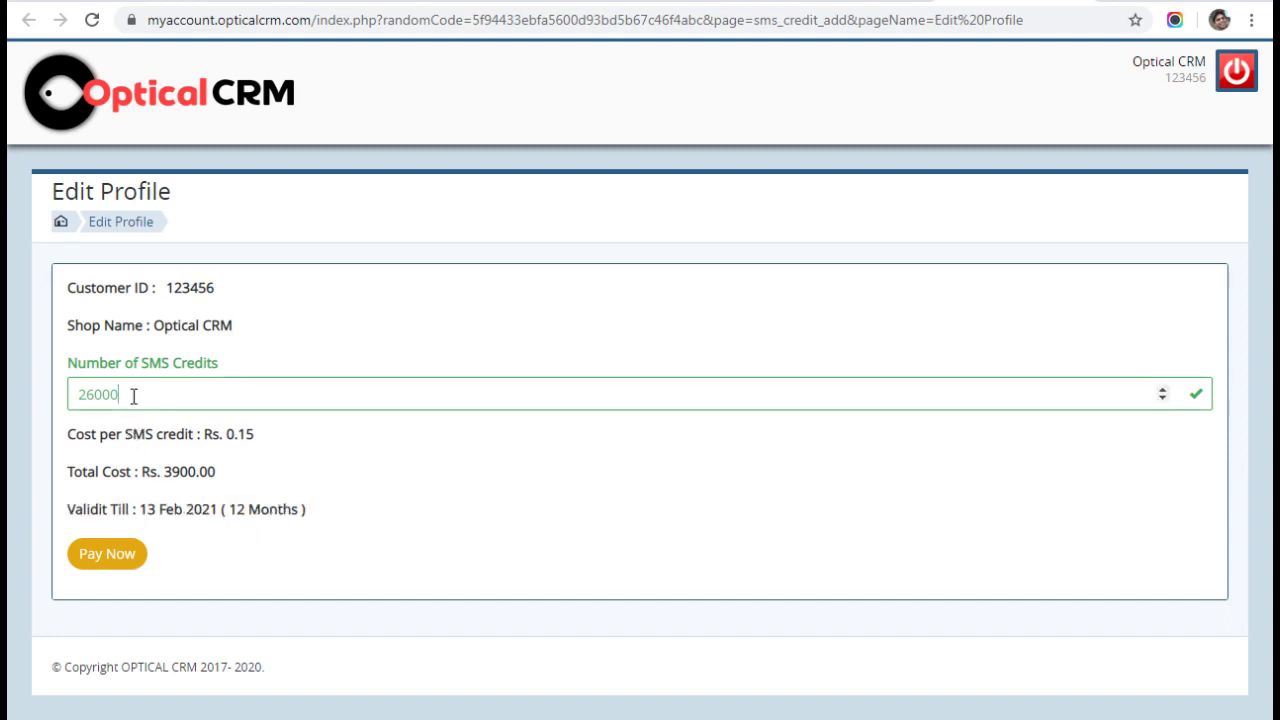
{"action": "double_click", "coordinate": [133, 395]}
{"action": "type", "text": "10000"}
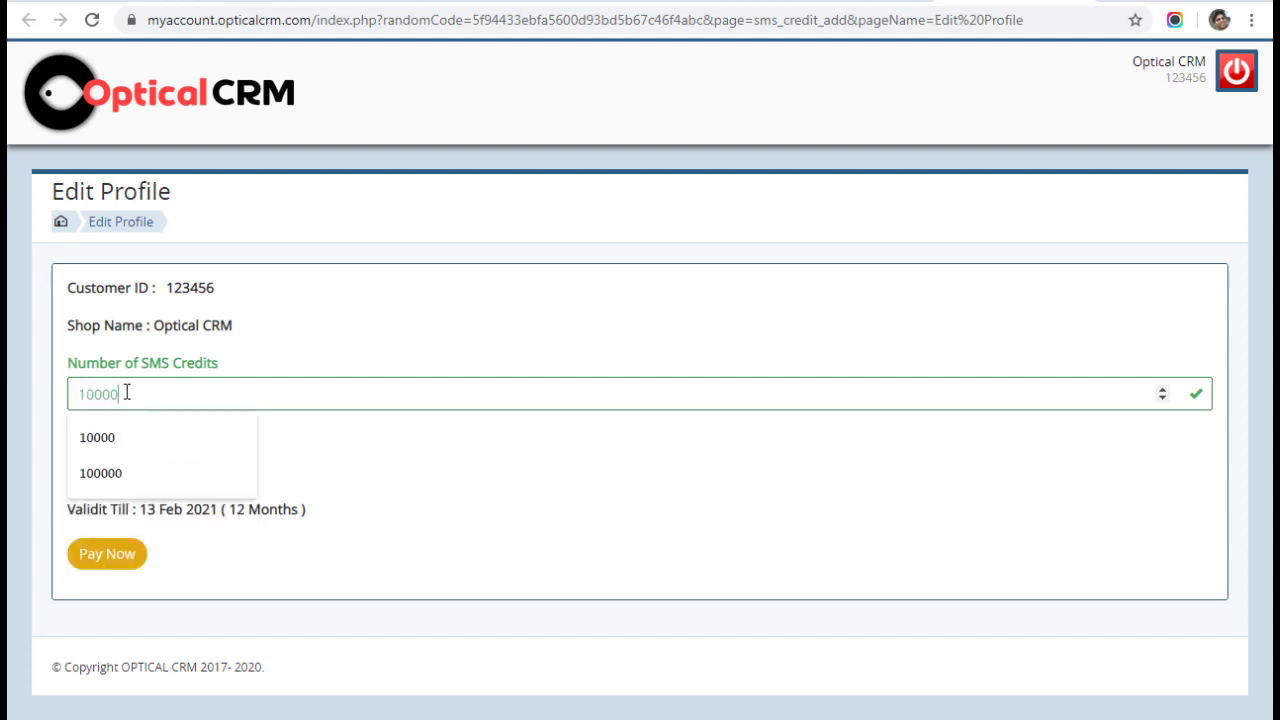
{"action": "key", "text": "BackSpace"}
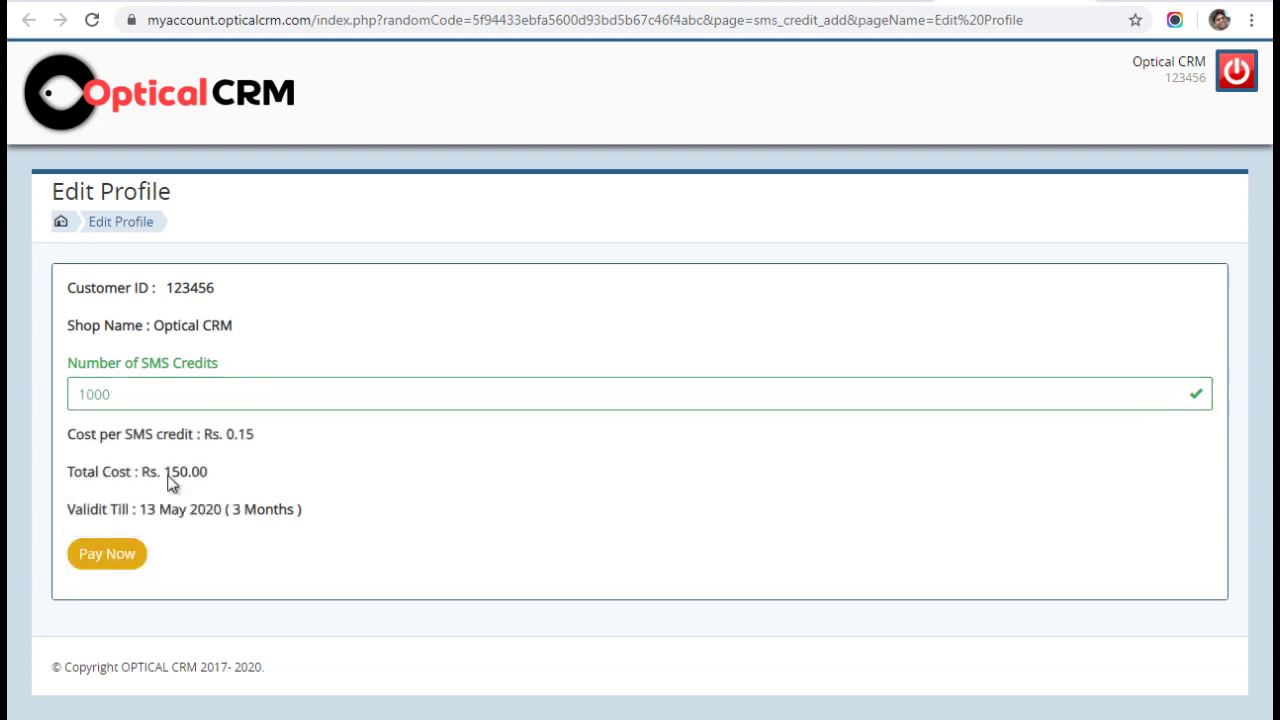
{"action": "left_click", "coordinate": [127, 557]}
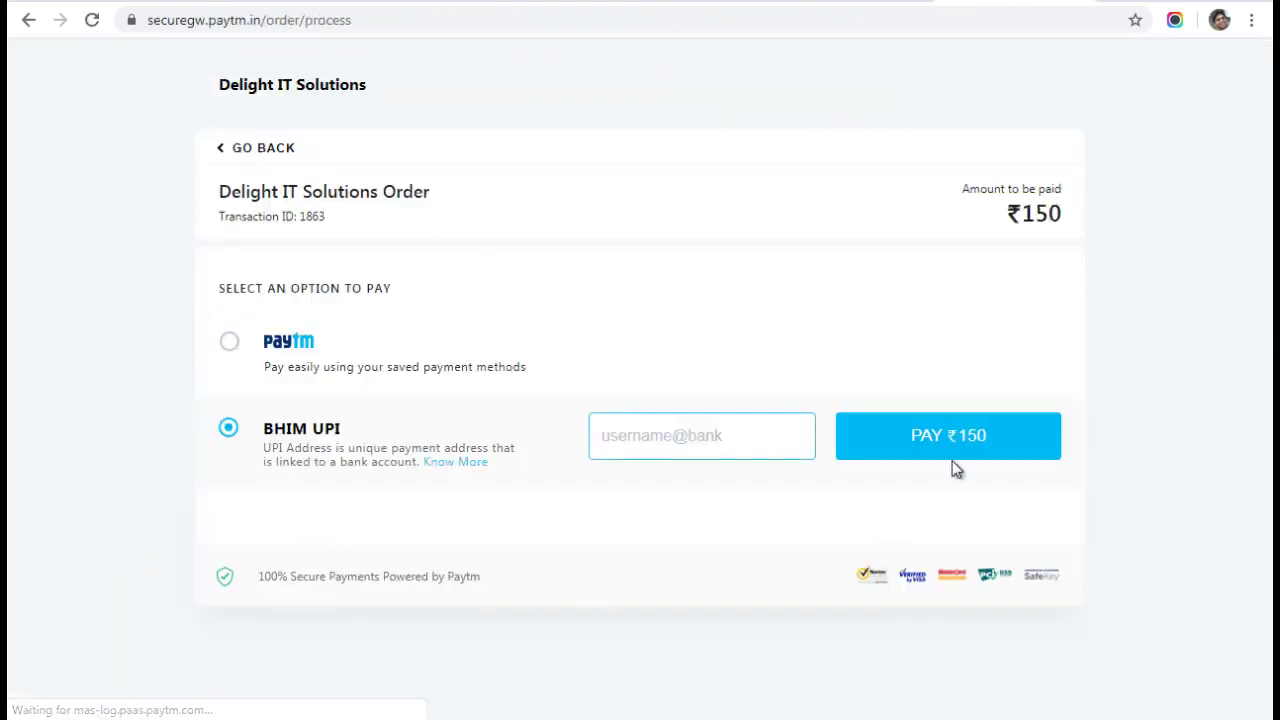
Pay the ₹150 Paytm order through BHIM UPI, entering the payer's UPI address.
{"action": "left_click_drag", "start_coordinate": [206, 194], "coordinate": [410, 195]}
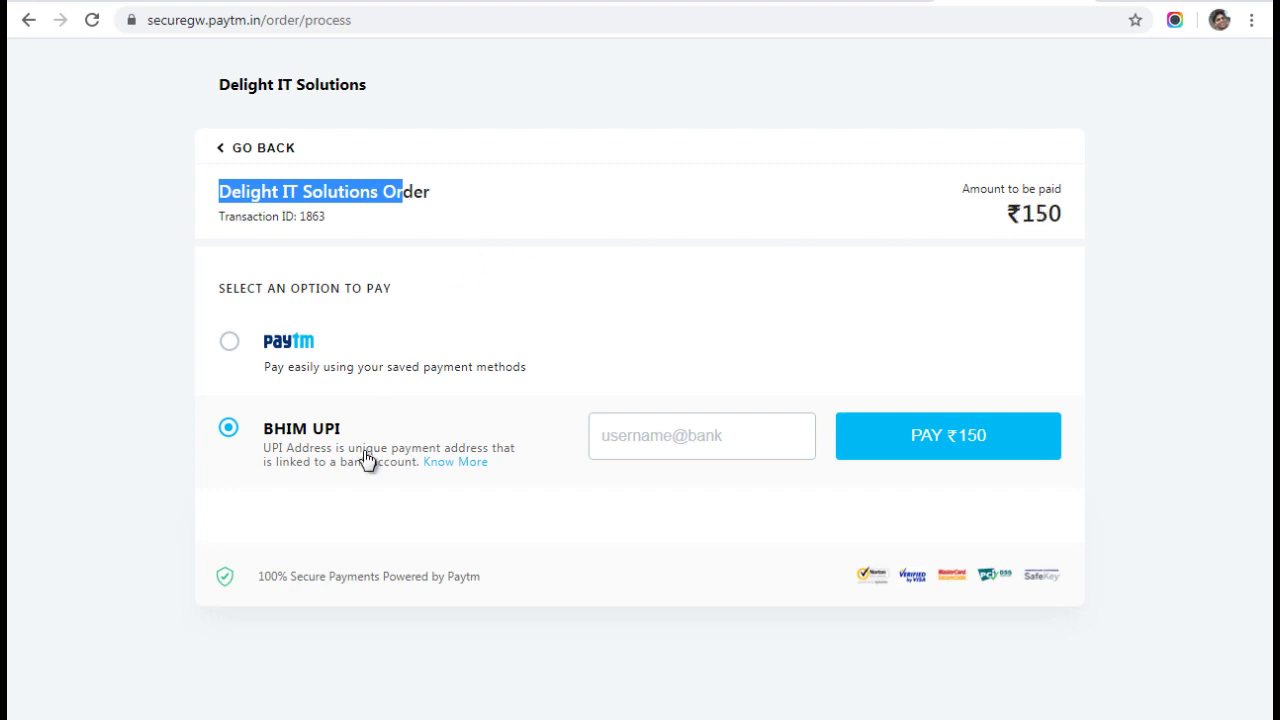
{"action": "left_click", "coordinate": [230, 343]}
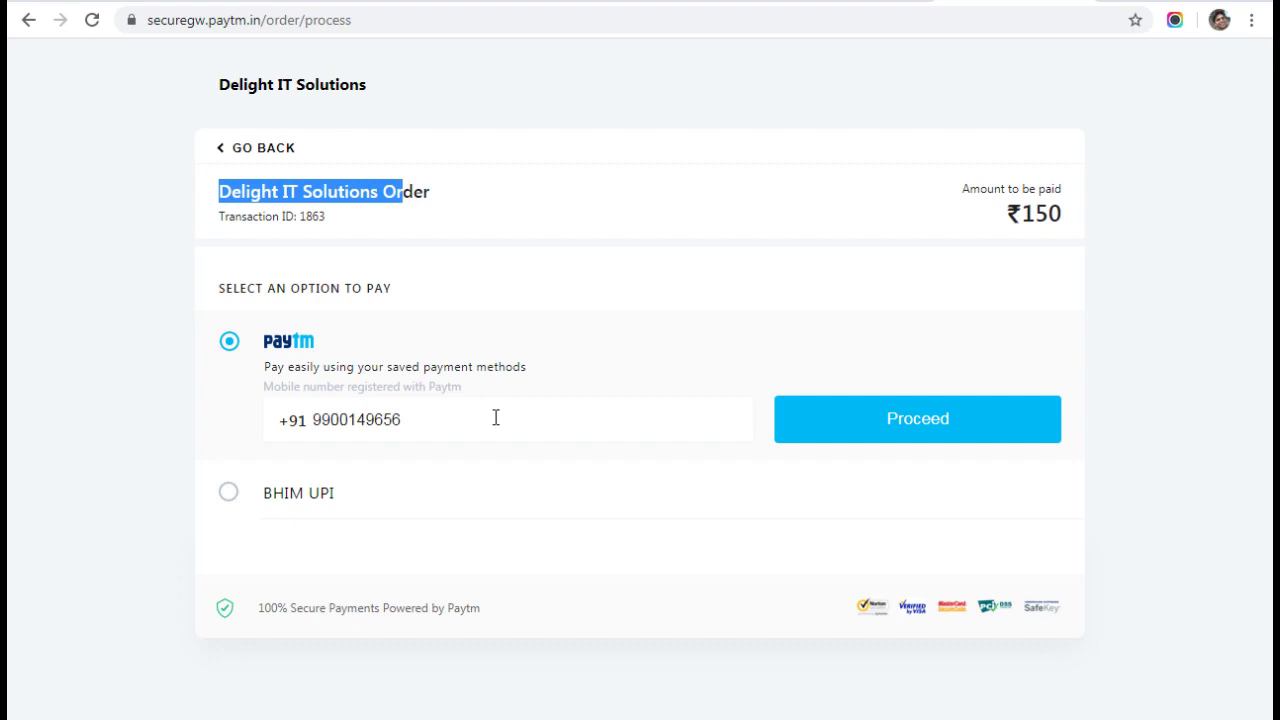
{"action": "left_click", "coordinate": [229, 495]}
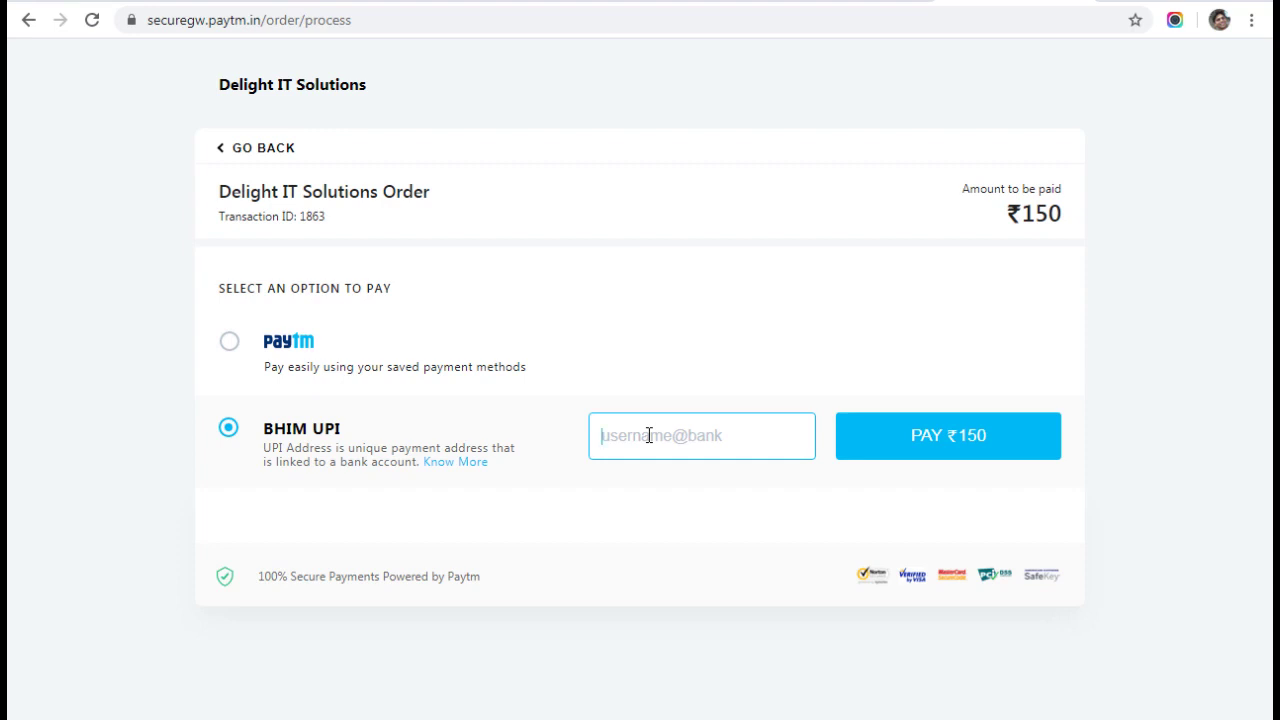
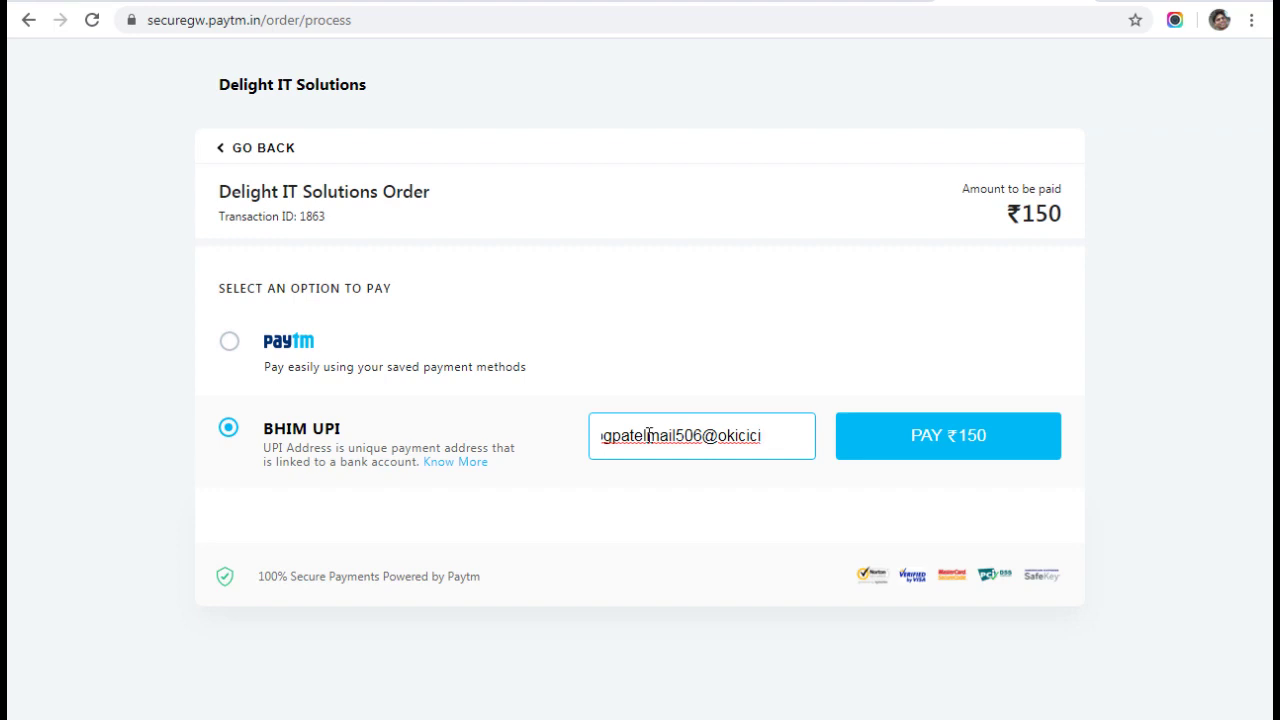
{"action": "left_click", "coordinate": [937, 435]}
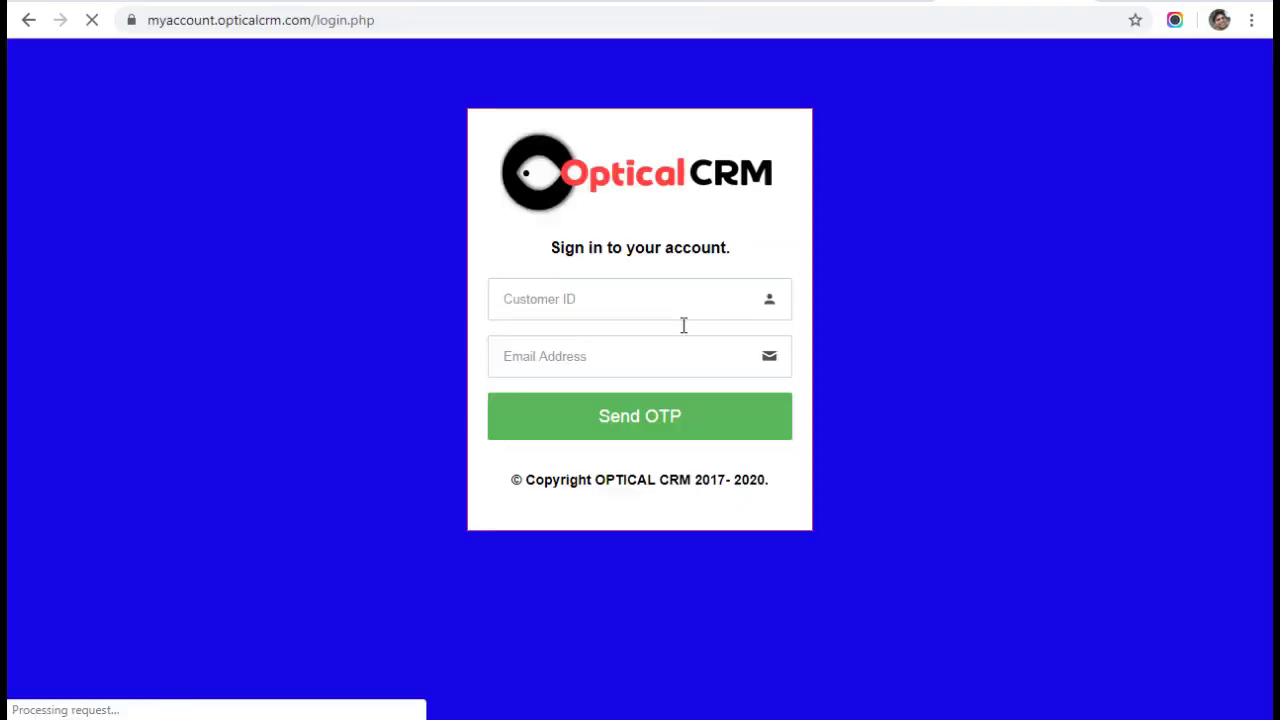
Leave the MyAccount sign-in page and reopen MyAccount via MASTER > My Account Login.
{"action": "left_click", "coordinate": [623, 295]}
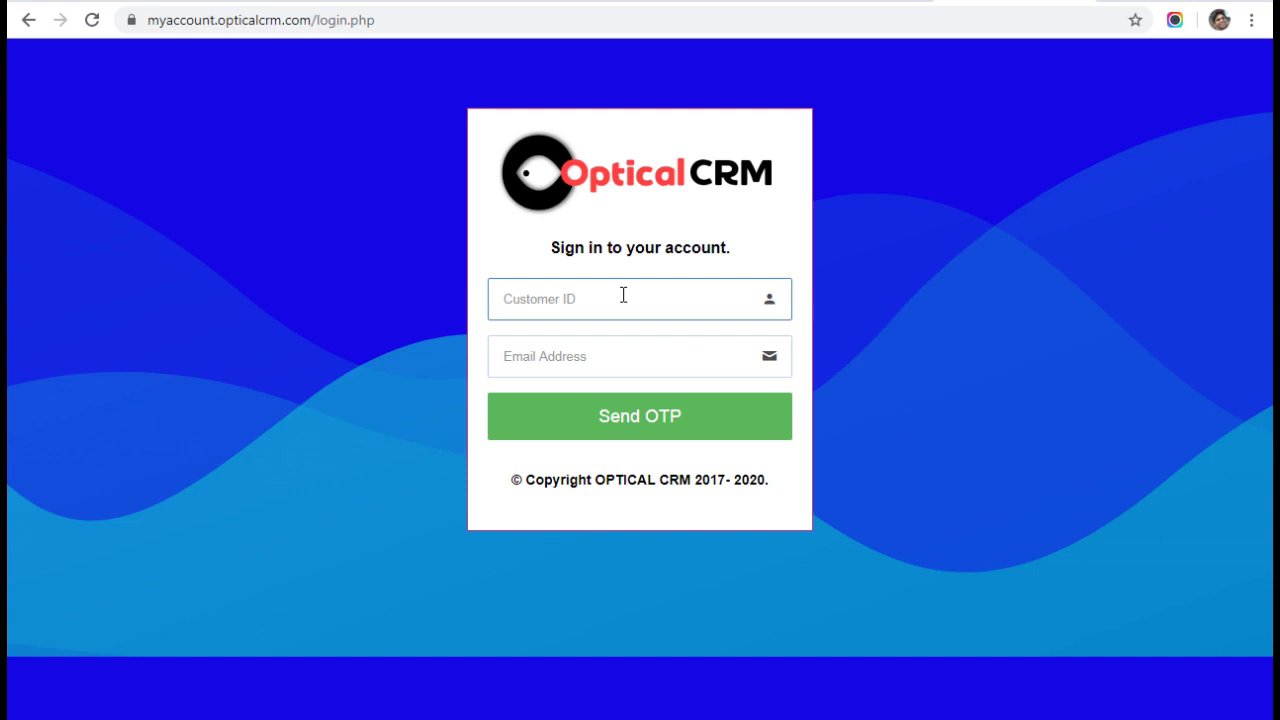
{"action": "left_click", "coordinate": [1033, 3]}
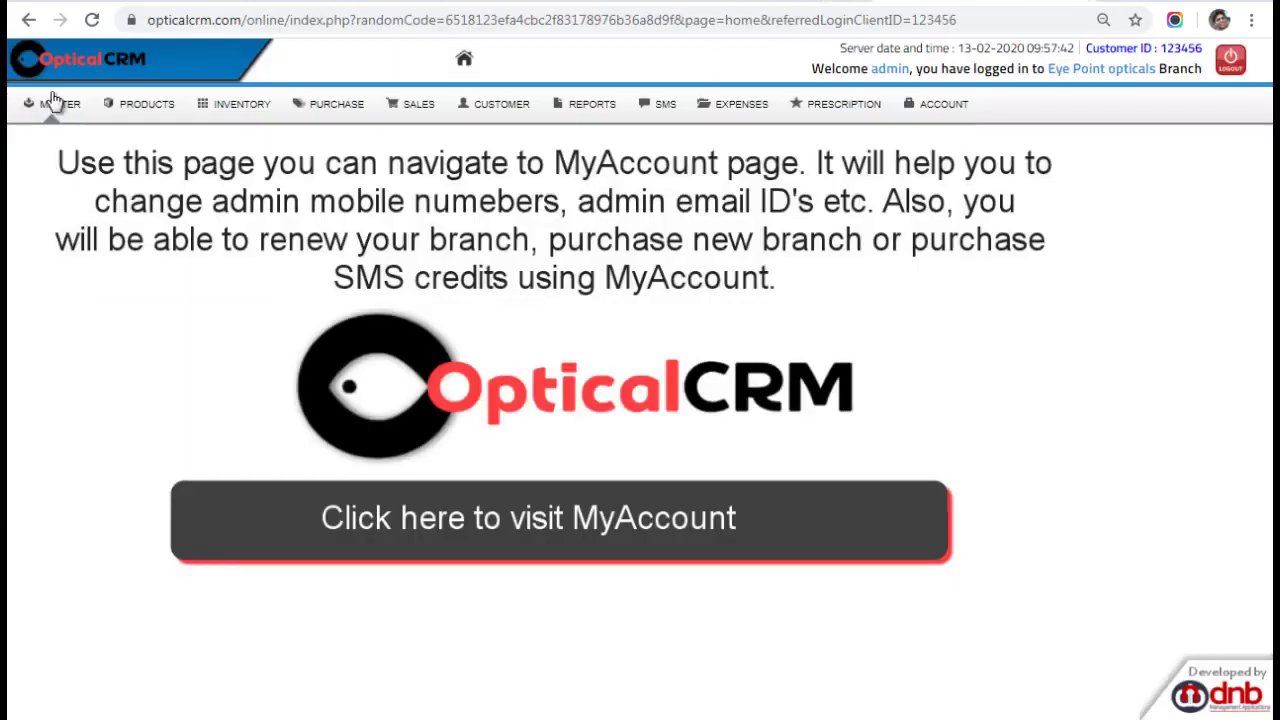
{"action": "left_click", "coordinate": [55, 100]}
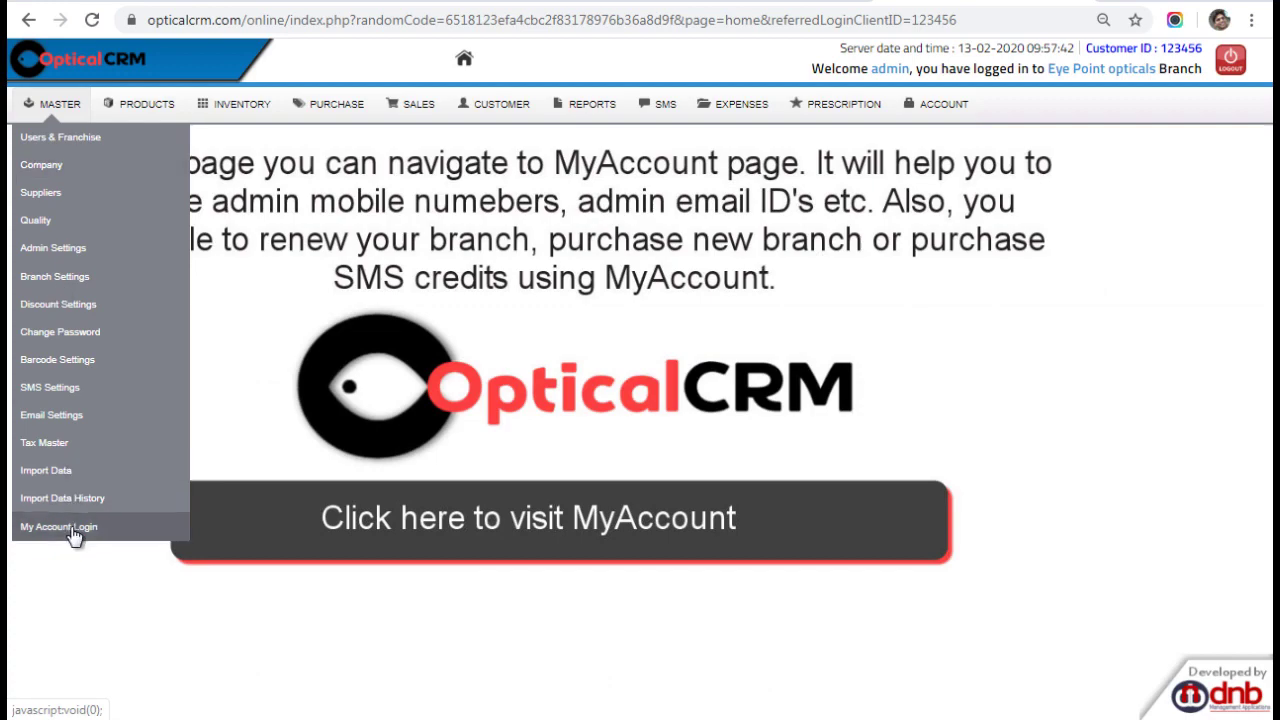
{"action": "left_click", "coordinate": [72, 528]}
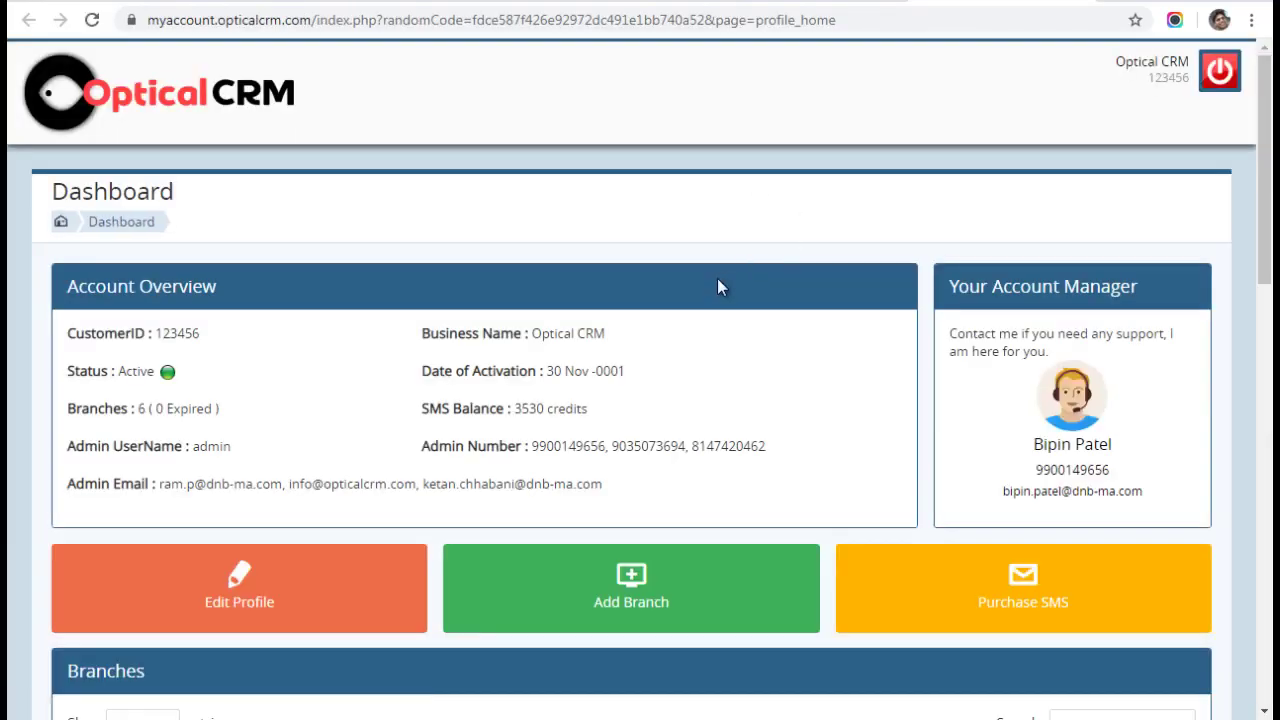
Scroll past the six-branch table to the Transactions list showing the pending Rs. 150, 1000-SMS purchase.
{"action": "scroll", "coordinate": [717, 278], "scroll_direction": "down", "scroll_amount": 2}
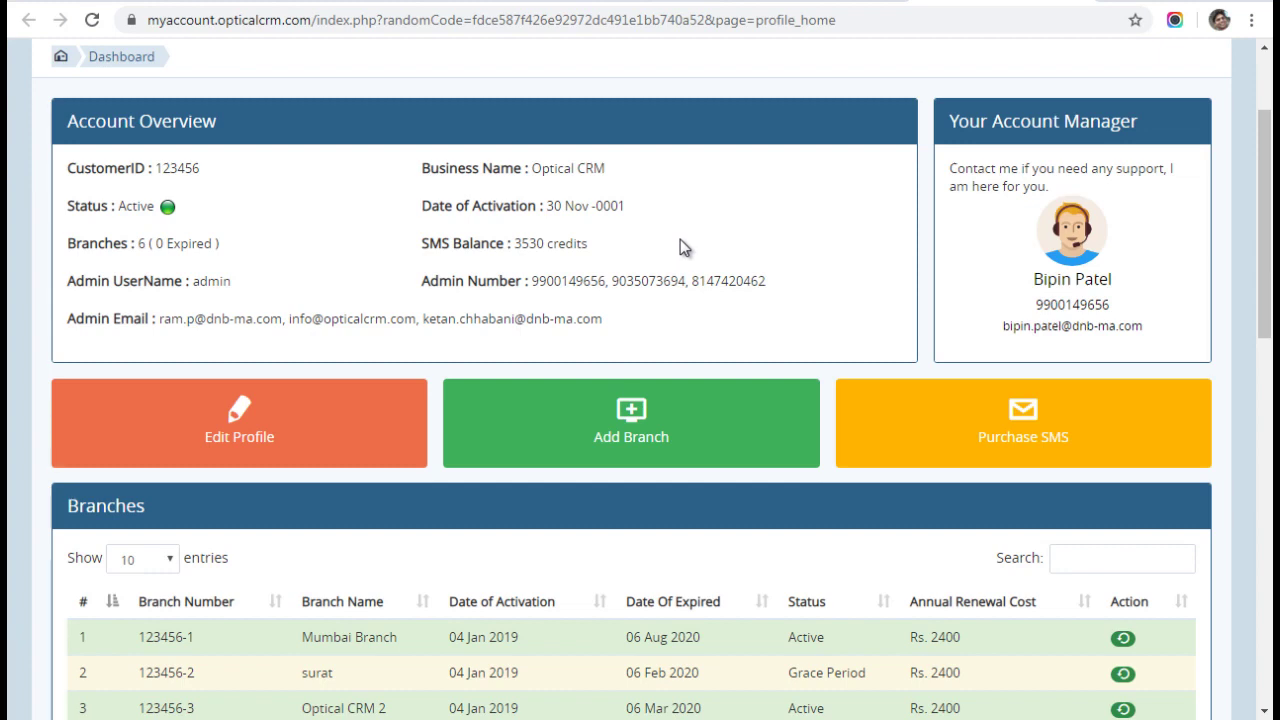
{"action": "scroll", "coordinate": [406, 304], "scroll_direction": "down", "scroll_amount": 3}
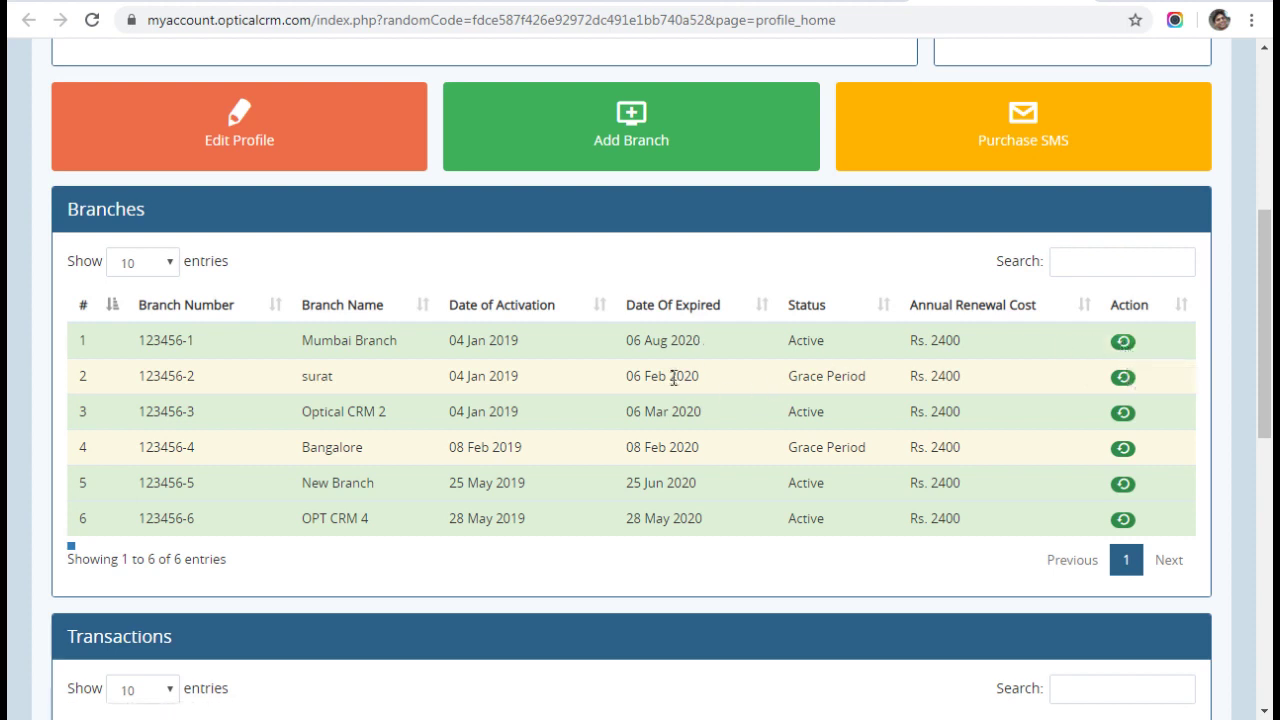
{"action": "scroll", "coordinate": [672, 378], "scroll_direction": "down", "scroll_amount": 6}
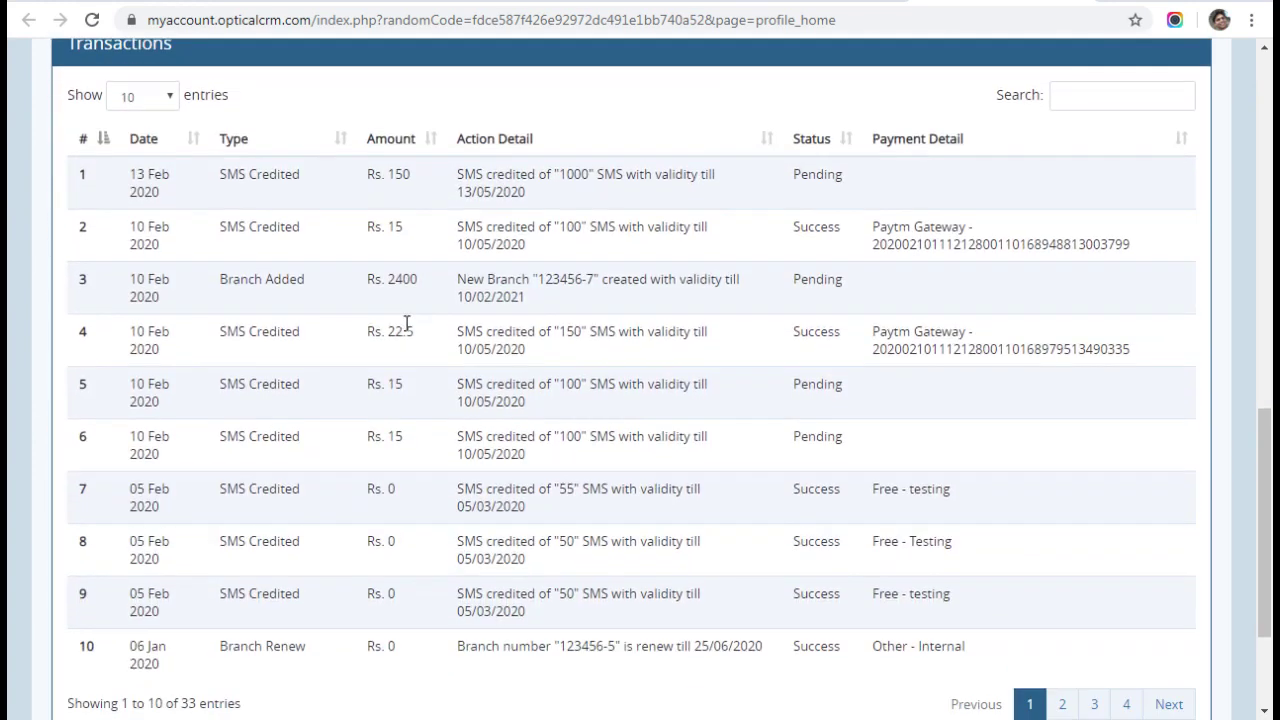
{"action": "left_click_drag", "start_coordinate": [146, 176], "coordinate": [1002, 604]}
{"action": "left_click", "coordinate": [644, 484]}
{"action": "scroll", "coordinate": [644, 484], "scroll_direction": "up", "scroll_amount": 1}
{"action": "left_click_drag", "start_coordinate": [258, 278], "coordinate": [596, 425]}
{"action": "left_click", "coordinate": [621, 483]}
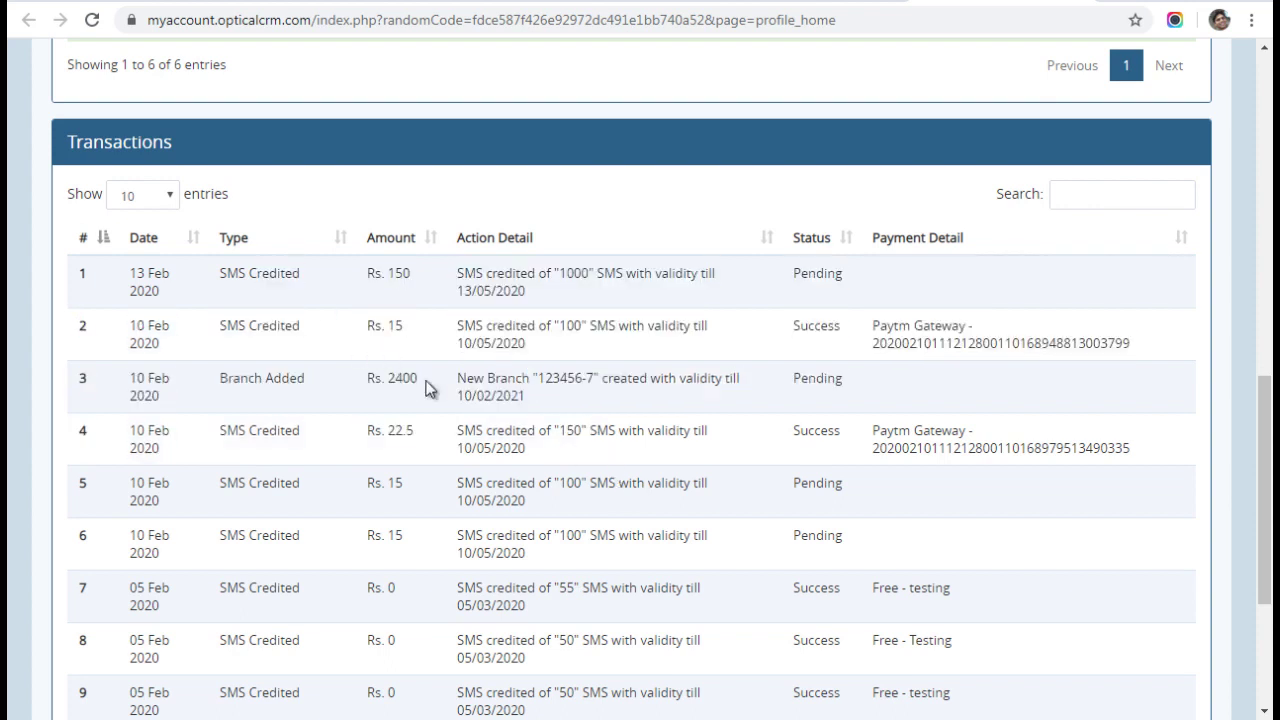
{"action": "double_click", "coordinate": [938, 350]}
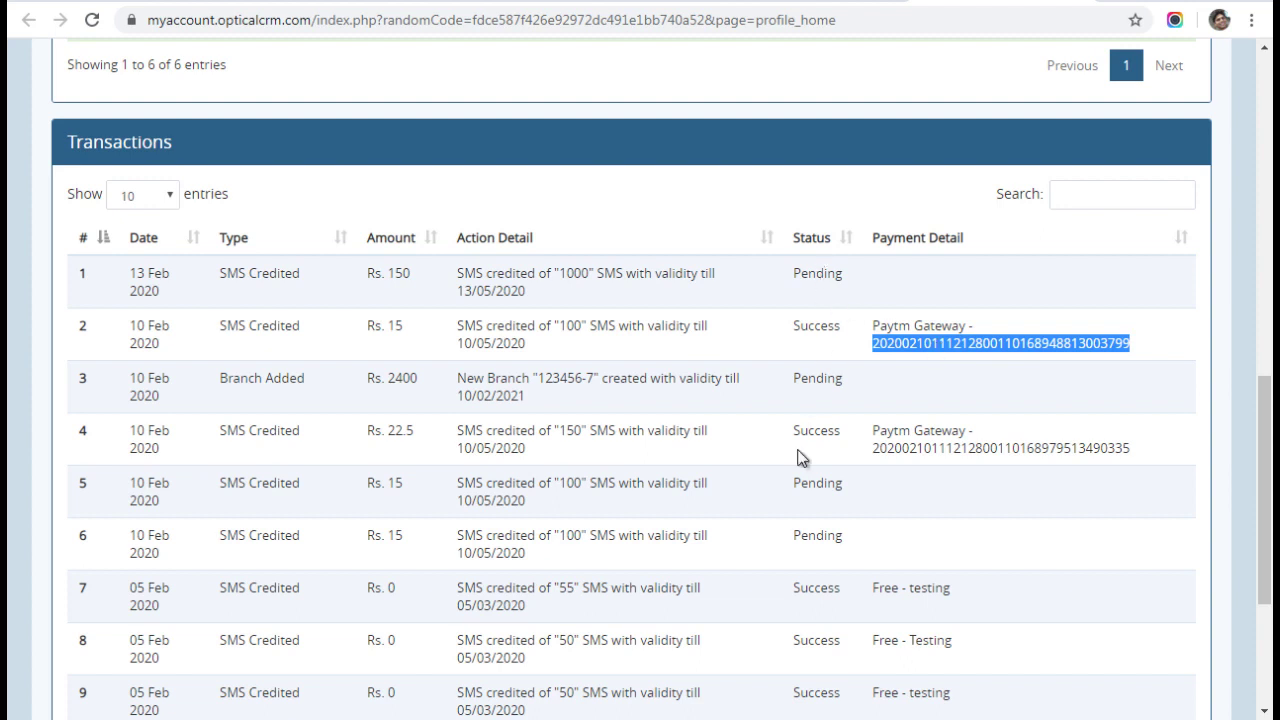
{"action": "scroll", "coordinate": [798, 458], "scroll_direction": "down", "scroll_amount": 2}
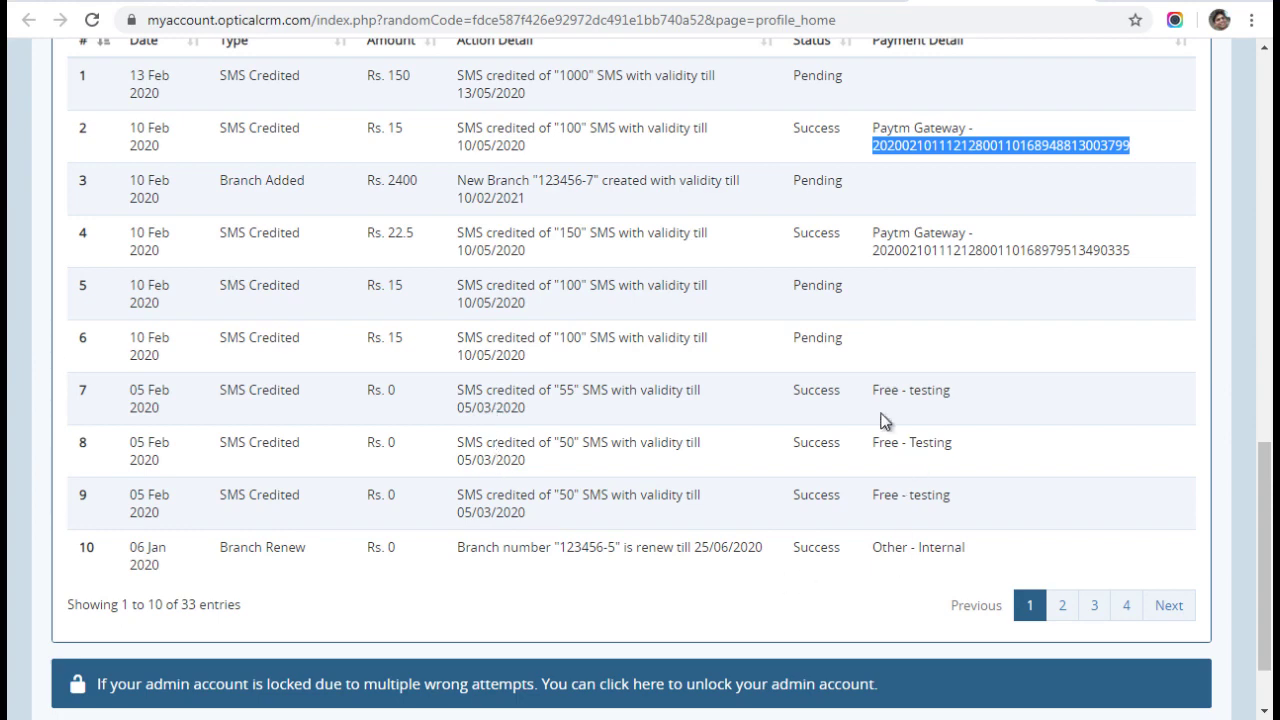
{"action": "left_click_drag", "start_coordinate": [869, 394], "coordinate": [1025, 397]}
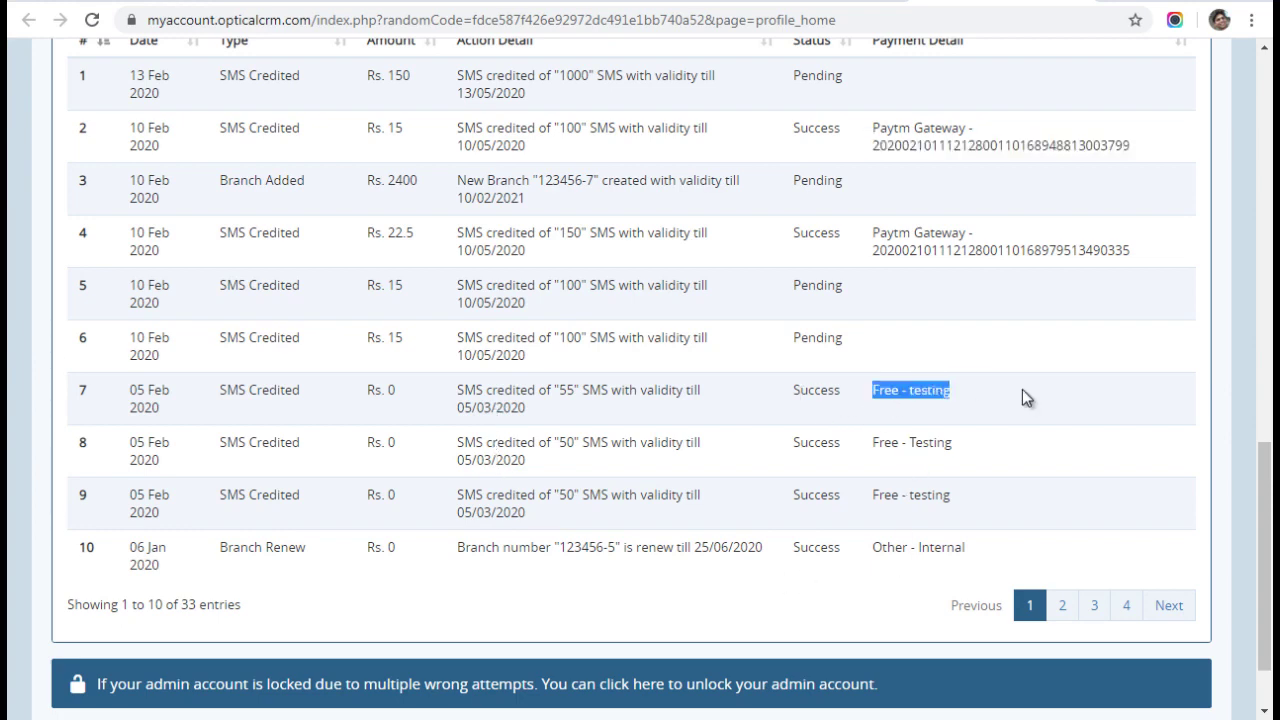
{"action": "scroll", "coordinate": [711, 449], "scroll_direction": "up", "scroll_amount": 6}
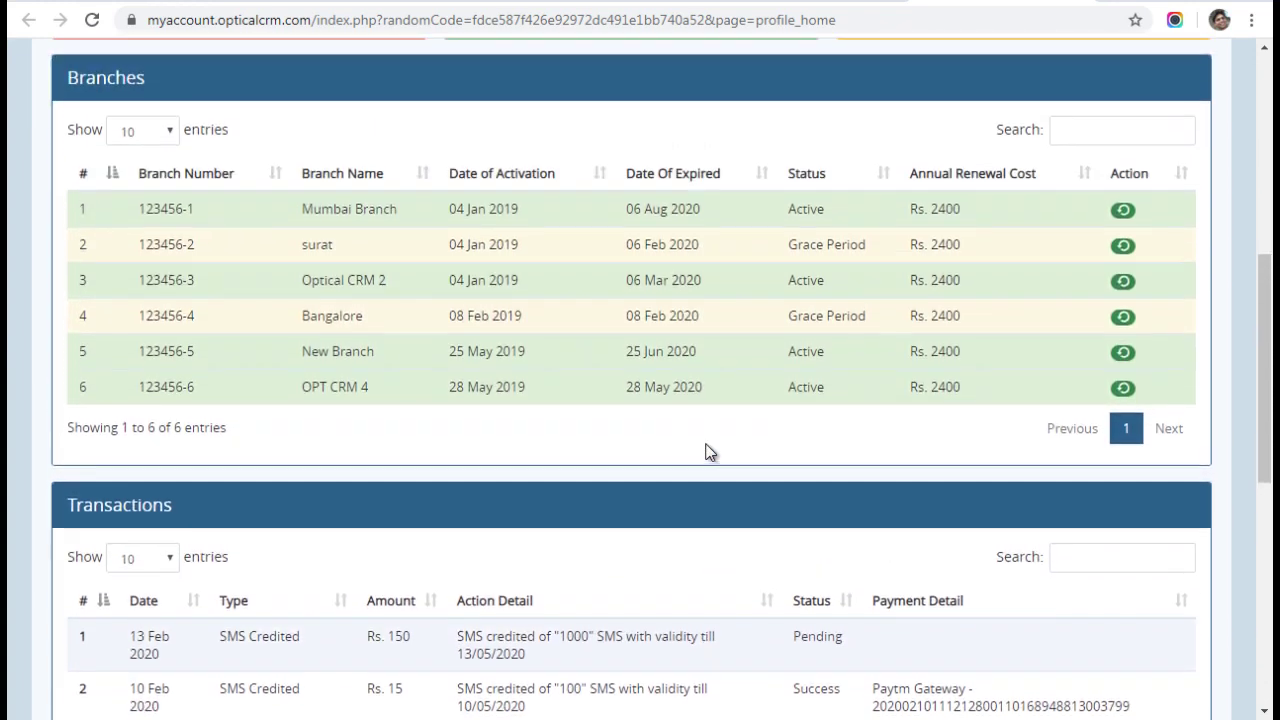
Scroll back up to the Account Overview with its 3530-credit SMS balance and 6 branches.
{"action": "scroll", "coordinate": [540, 449], "scroll_direction": "down", "scroll_amount": 2}
{"action": "scroll", "coordinate": [540, 449], "scroll_direction": "up", "scroll_amount": 8}
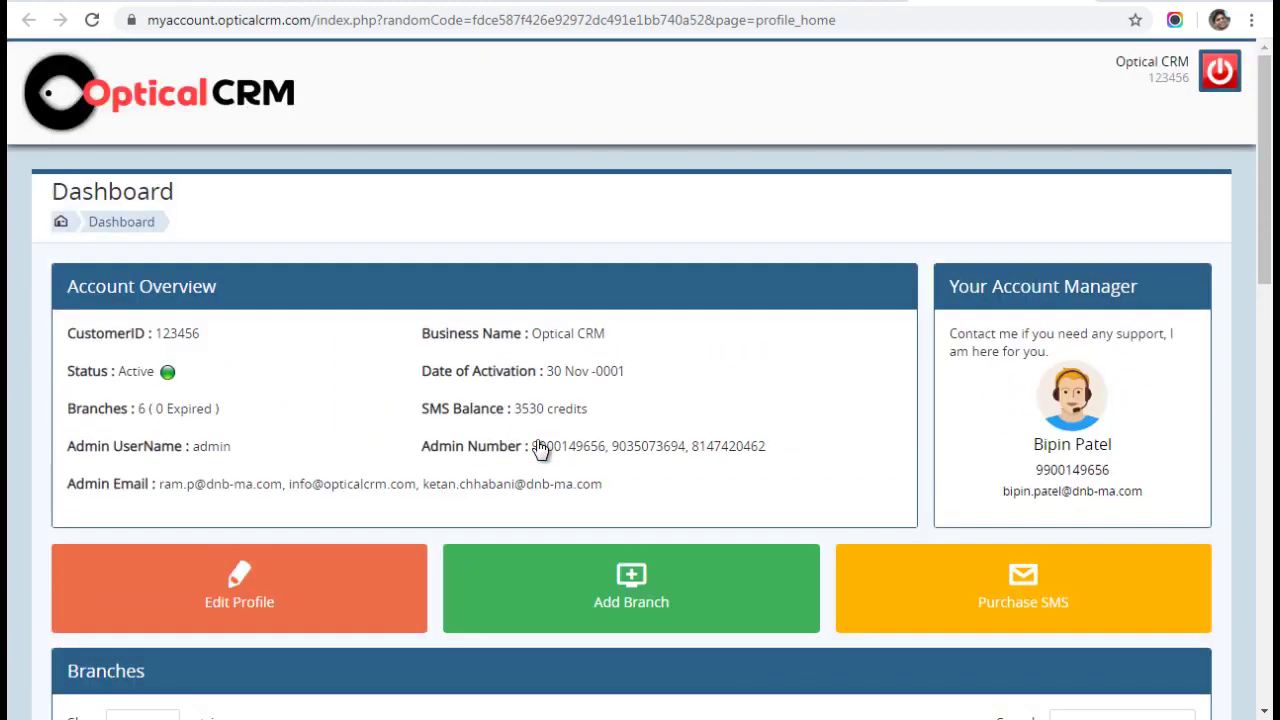